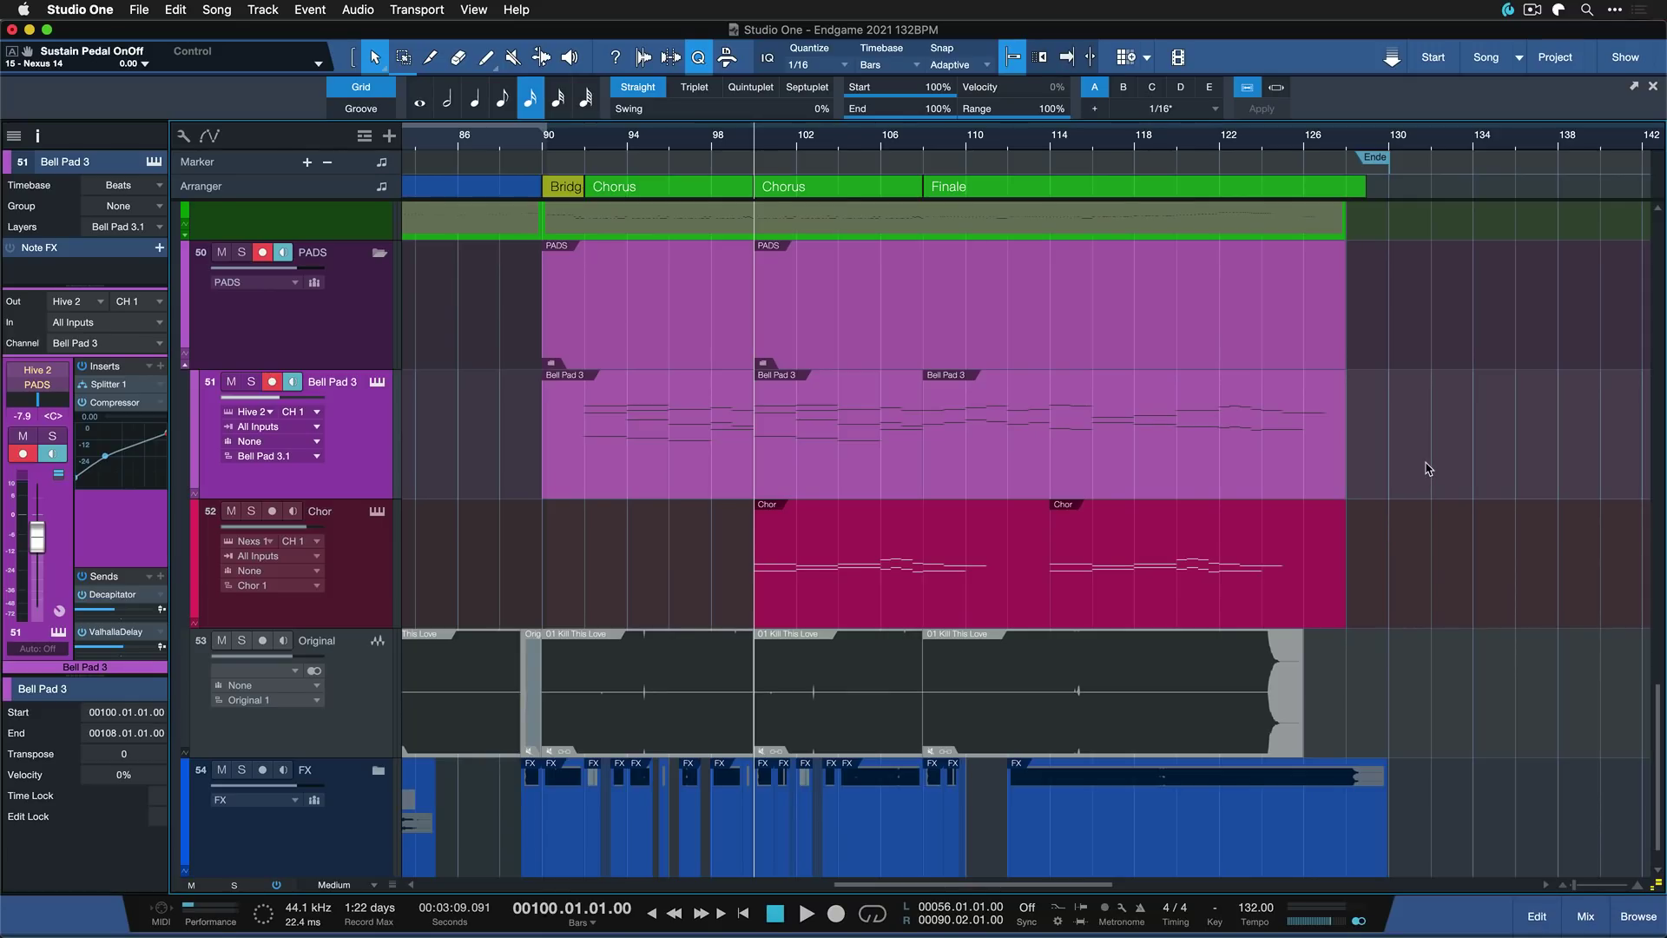
Select the Bell Pad 3 and Chor parts, try a duplicate with D, then undo the copies
{"action": "left_click_drag", "start_coordinate": [1431, 373], "coordinate": [763, 630]}
{"action": "key", "text": "w"}
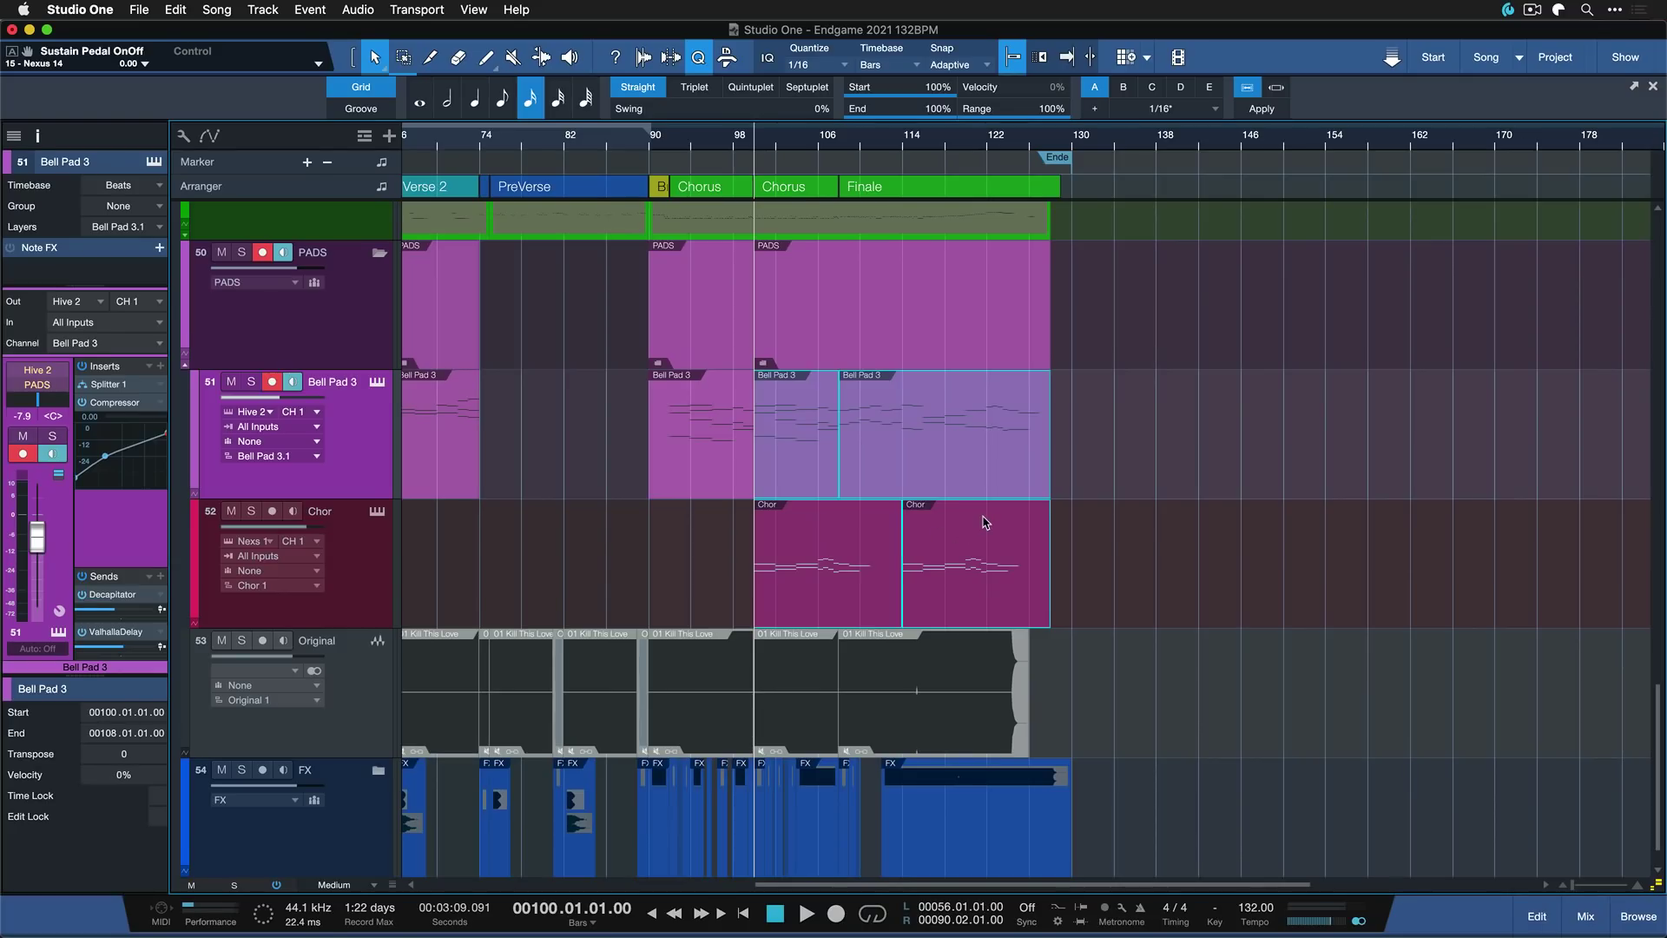
{"action": "key", "text": "d"}
{"action": "key", "text": "d"}
{"action": "key", "text": "d"}
{"action": "key", "text": "d"}
{"action": "key", "text": "d"}
{"action": "key", "text": "d"}
{"action": "key", "text": "d"}
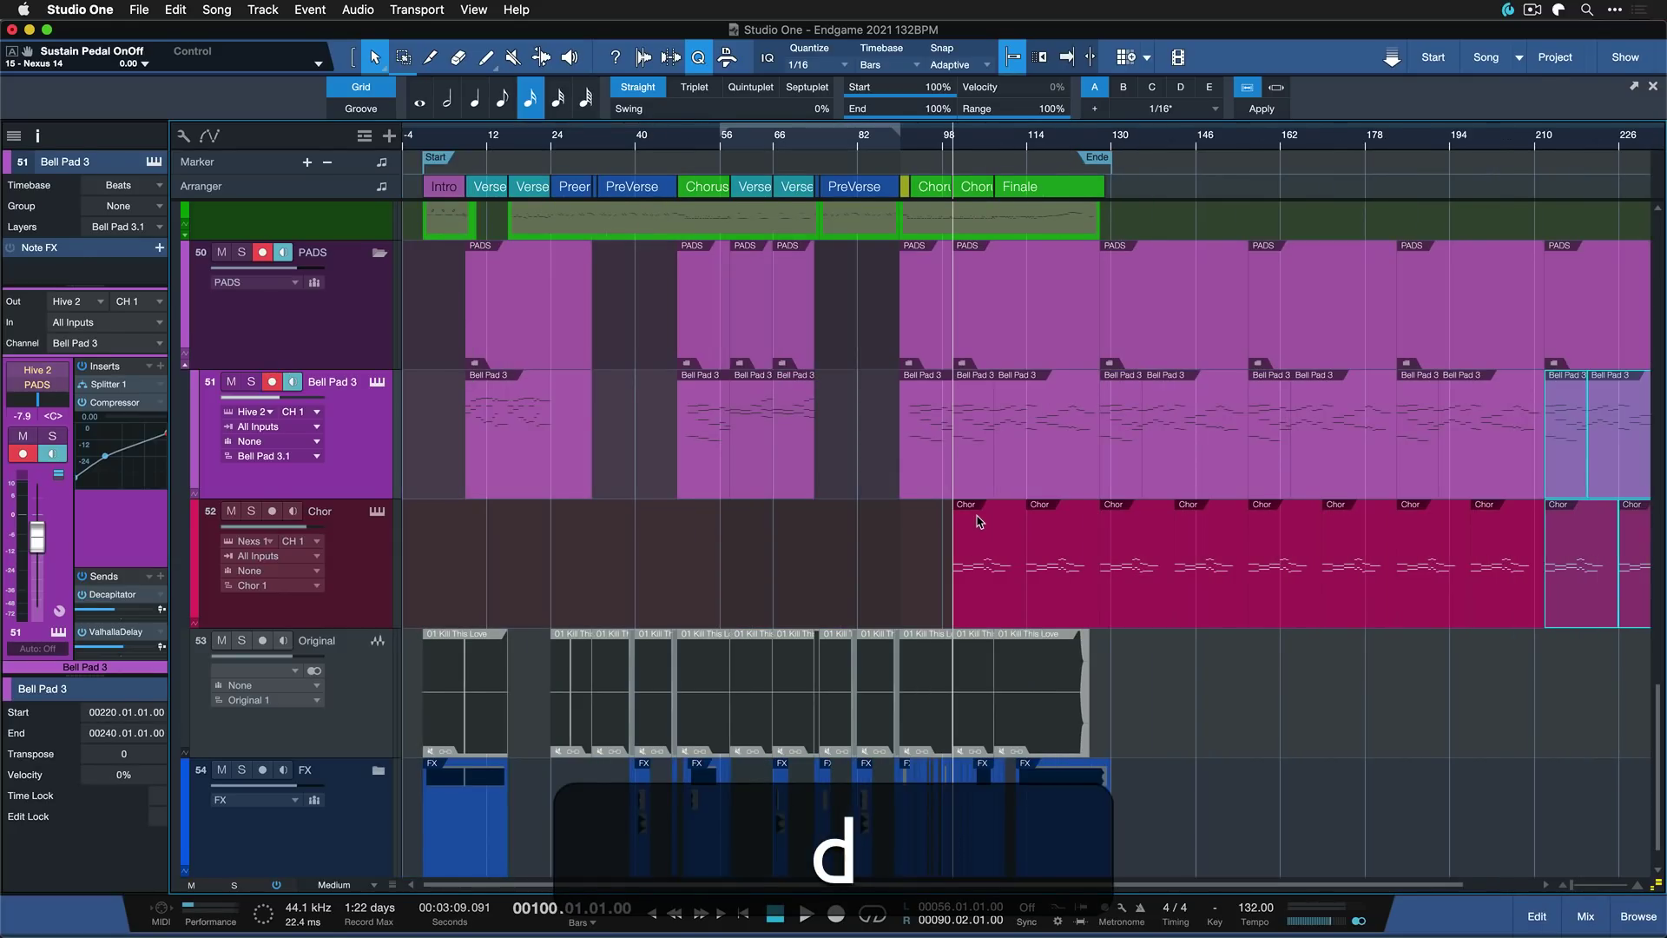
{"action": "key", "text": "super+z"}
{"action": "key", "text": "super+z"}
{"action": "key", "text": "super+z"}
{"action": "key", "text": "super+z"}
{"action": "key", "text": "super+z"}
{"action": "key", "text": "super+z"}
{"action": "key", "text": "super+z"}
{"action": "scroll", "coordinate": [909, 513], "scroll_direction": "left", "scroll_amount": 10}
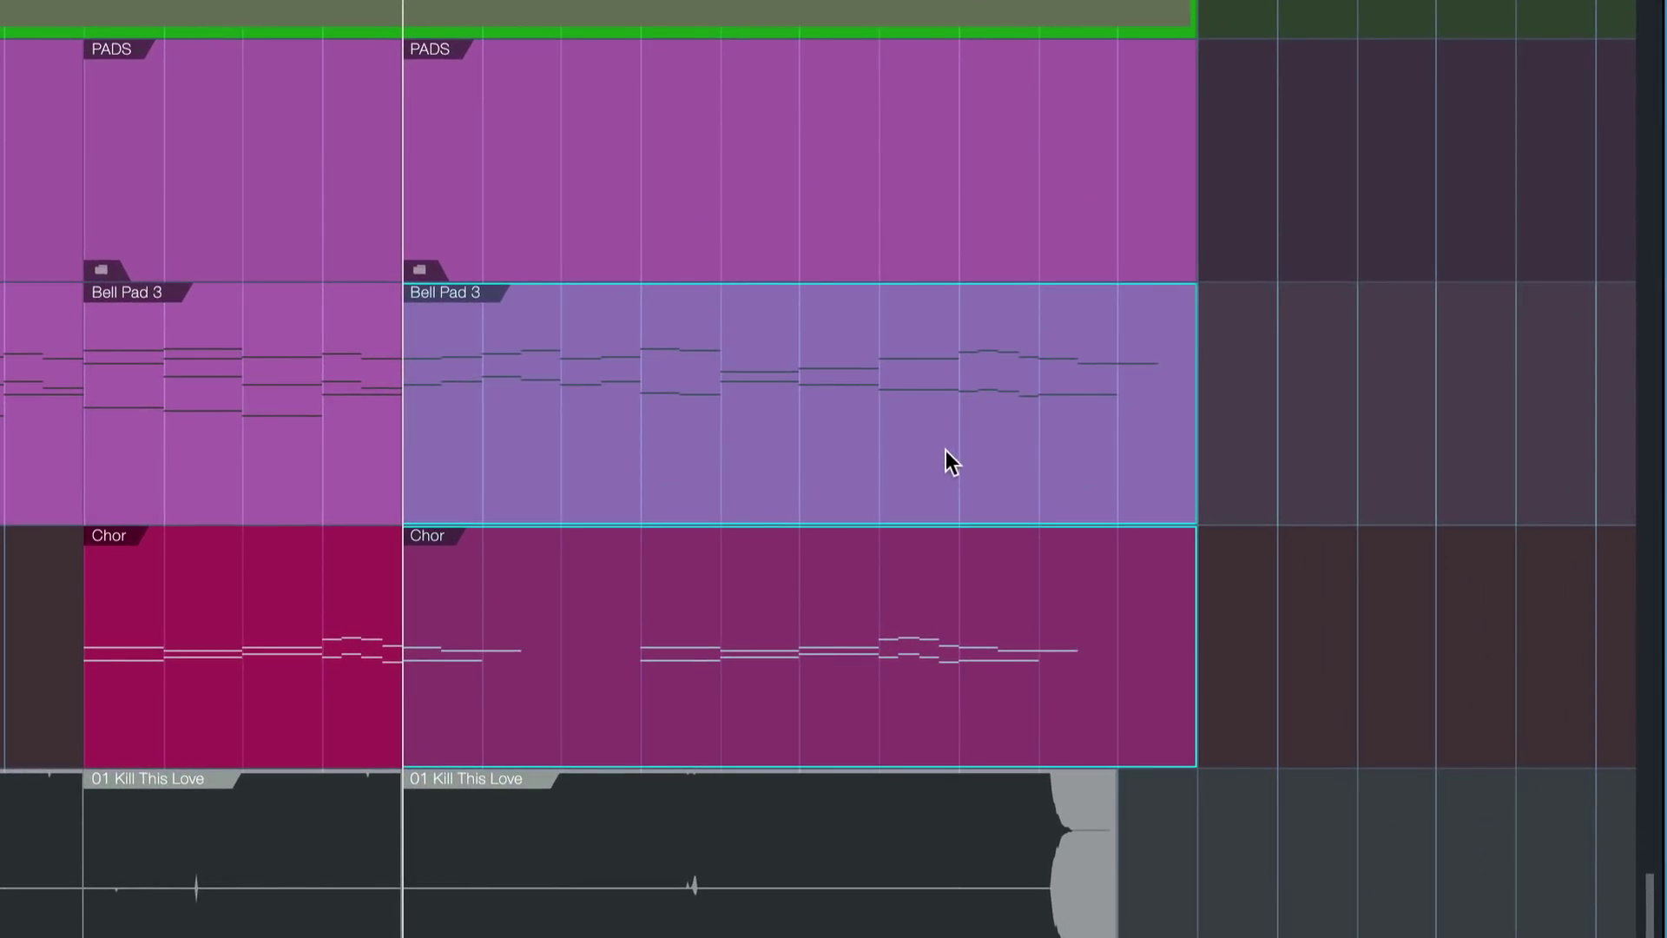
Recolour the selected Finale Bell Pad 3 and Chor parts orange-brown
{"action": "right_click", "coordinate": [604, 435]}
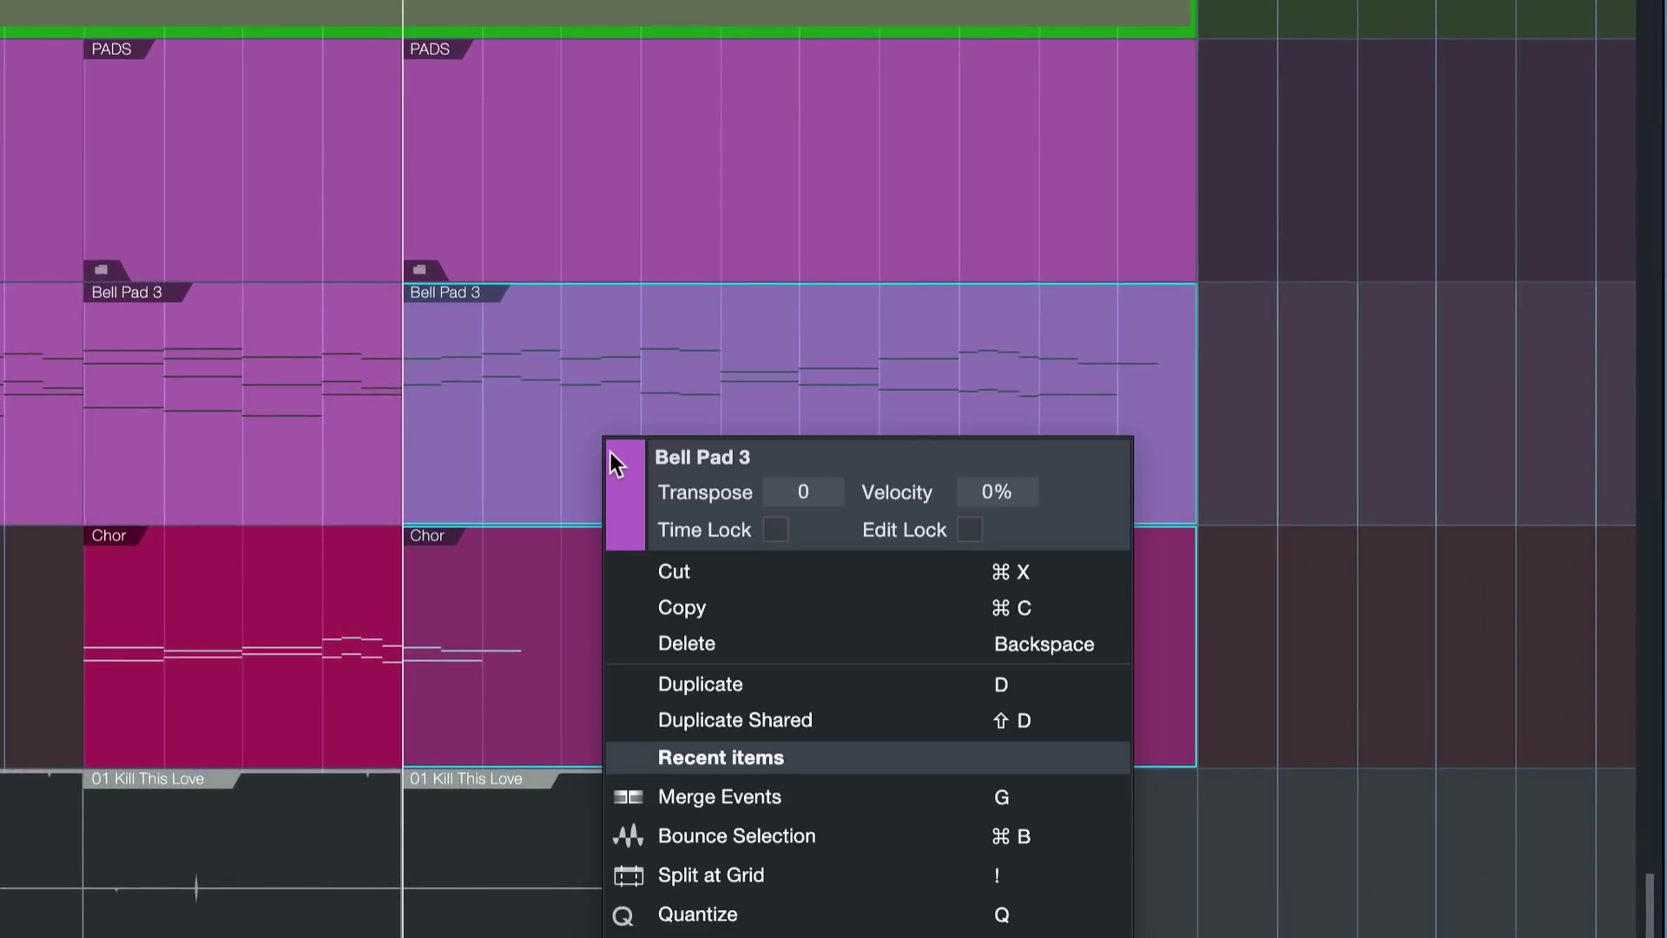
{"action": "left_click", "coordinate": [625, 447]}
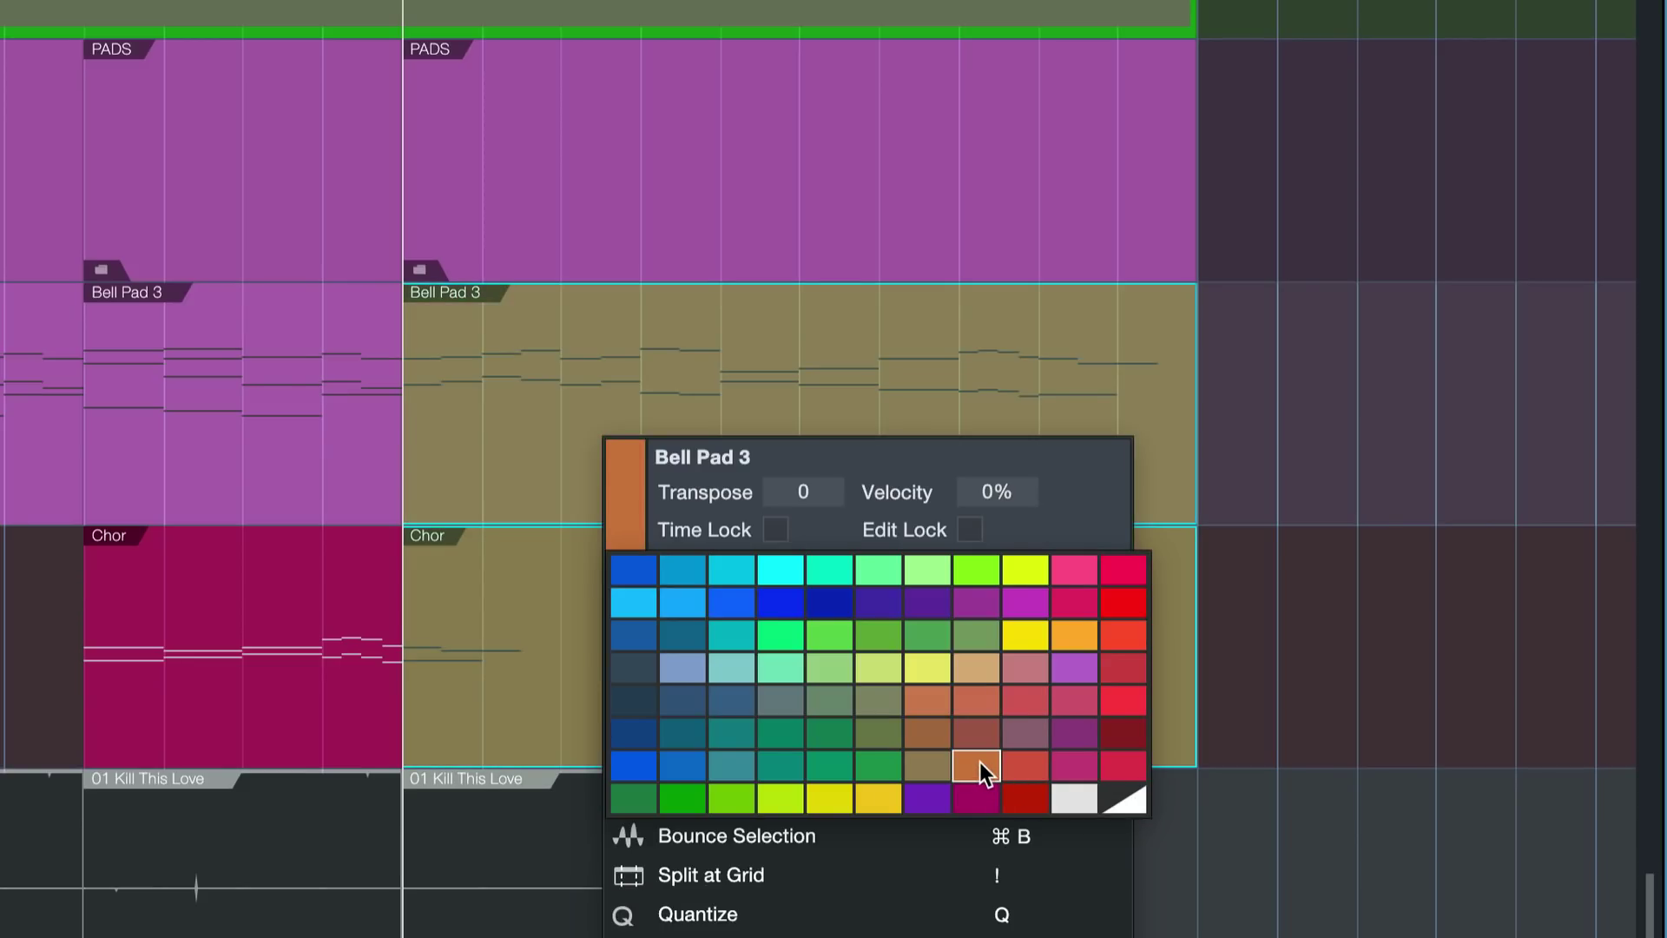
{"action": "left_click", "coordinate": [980, 764]}
{"action": "left_click", "coordinate": [161, 550]}
Select the earlier Bell Pad 3 and Chor parts and duplicate them to the right
{"action": "left_click", "coordinate": [174, 493]}
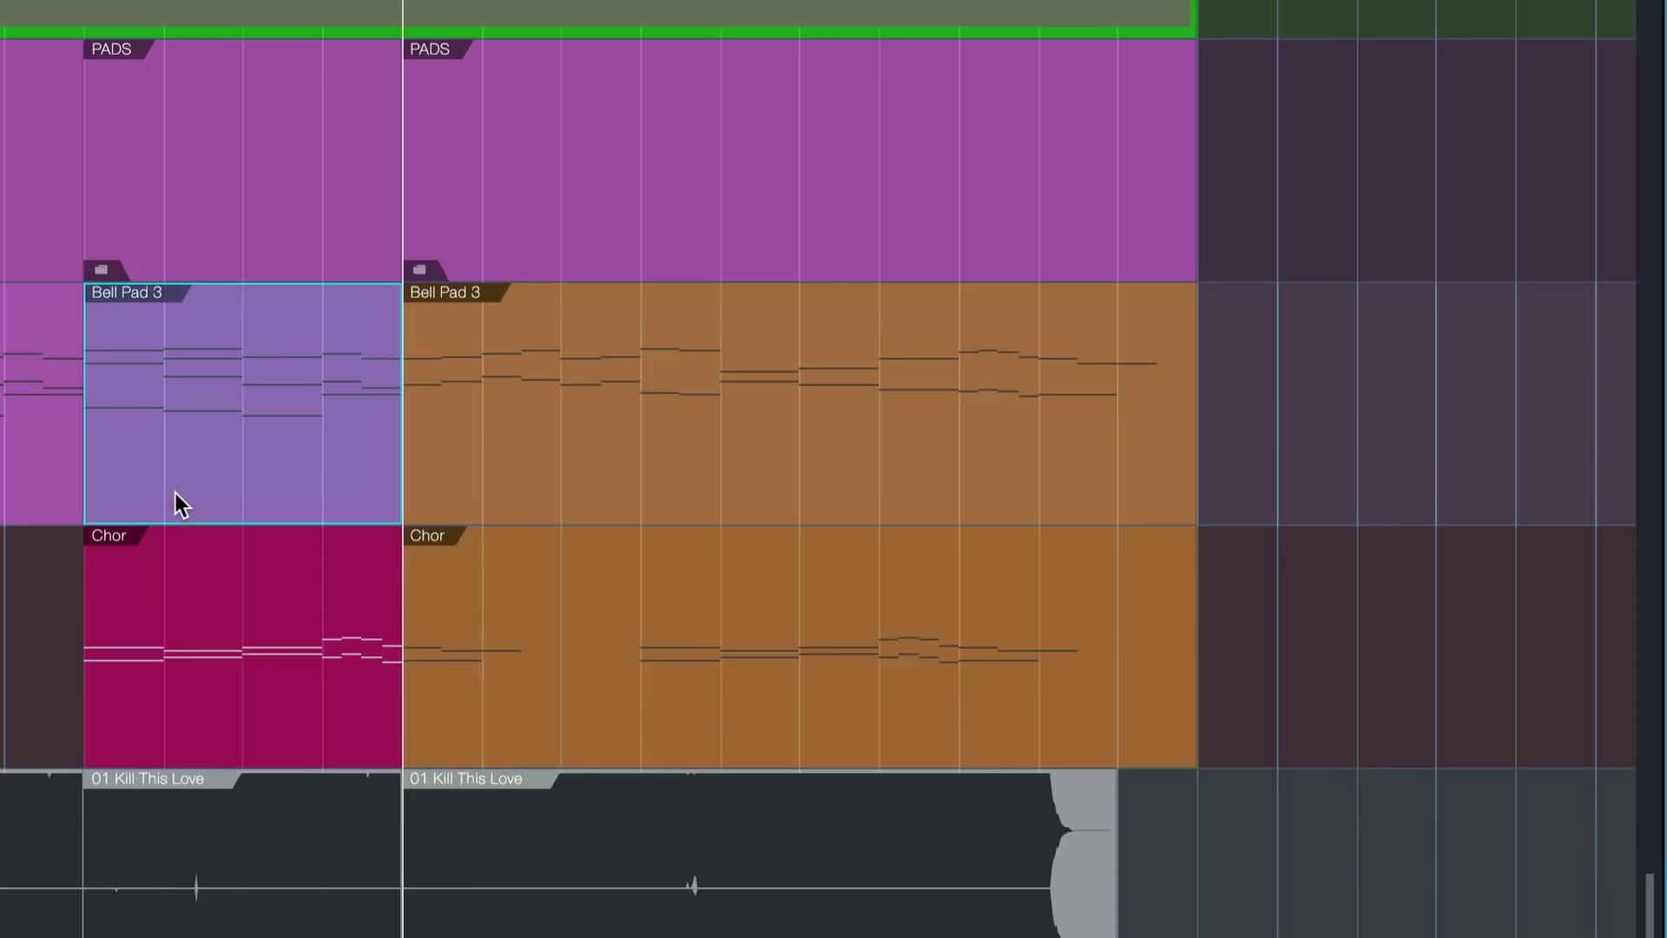
{"action": "left_click", "coordinate": [255, 679], "text": "shift"}
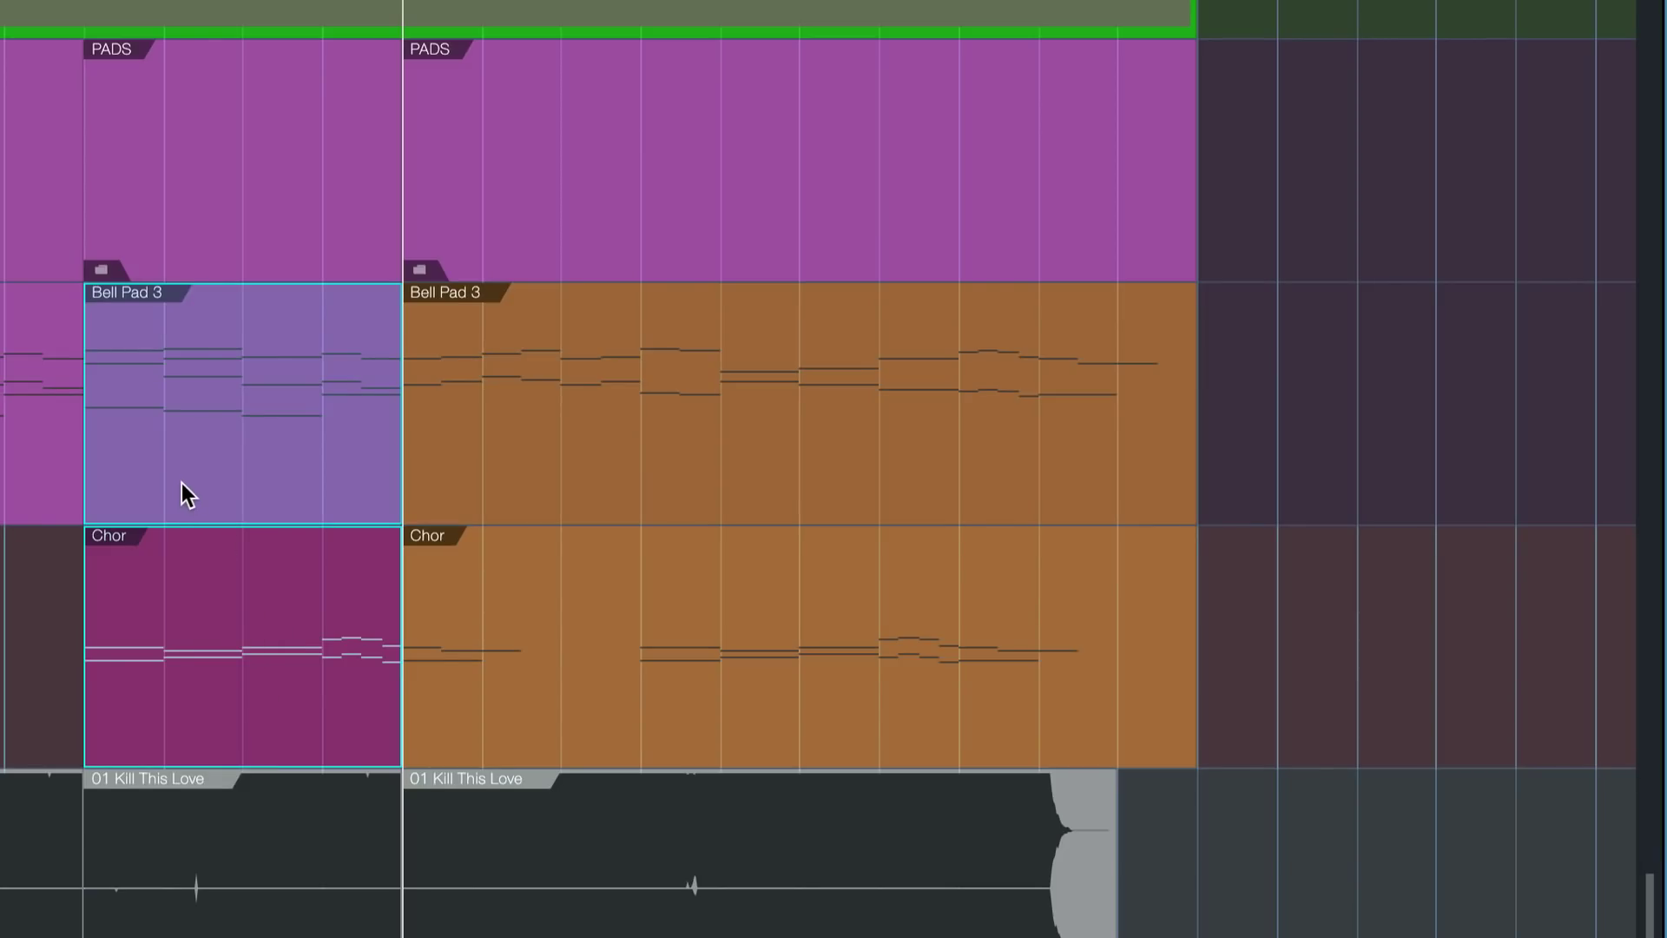
{"action": "key", "text": "d"}
Move the orange-brown parts to bar 114, duplicate the earlier parts into the gap, then undo the copy
{"action": "left_click", "coordinate": [235, 454], "text": "shift"}
{"action": "left_click", "coordinate": [314, 439], "text": "shift"}
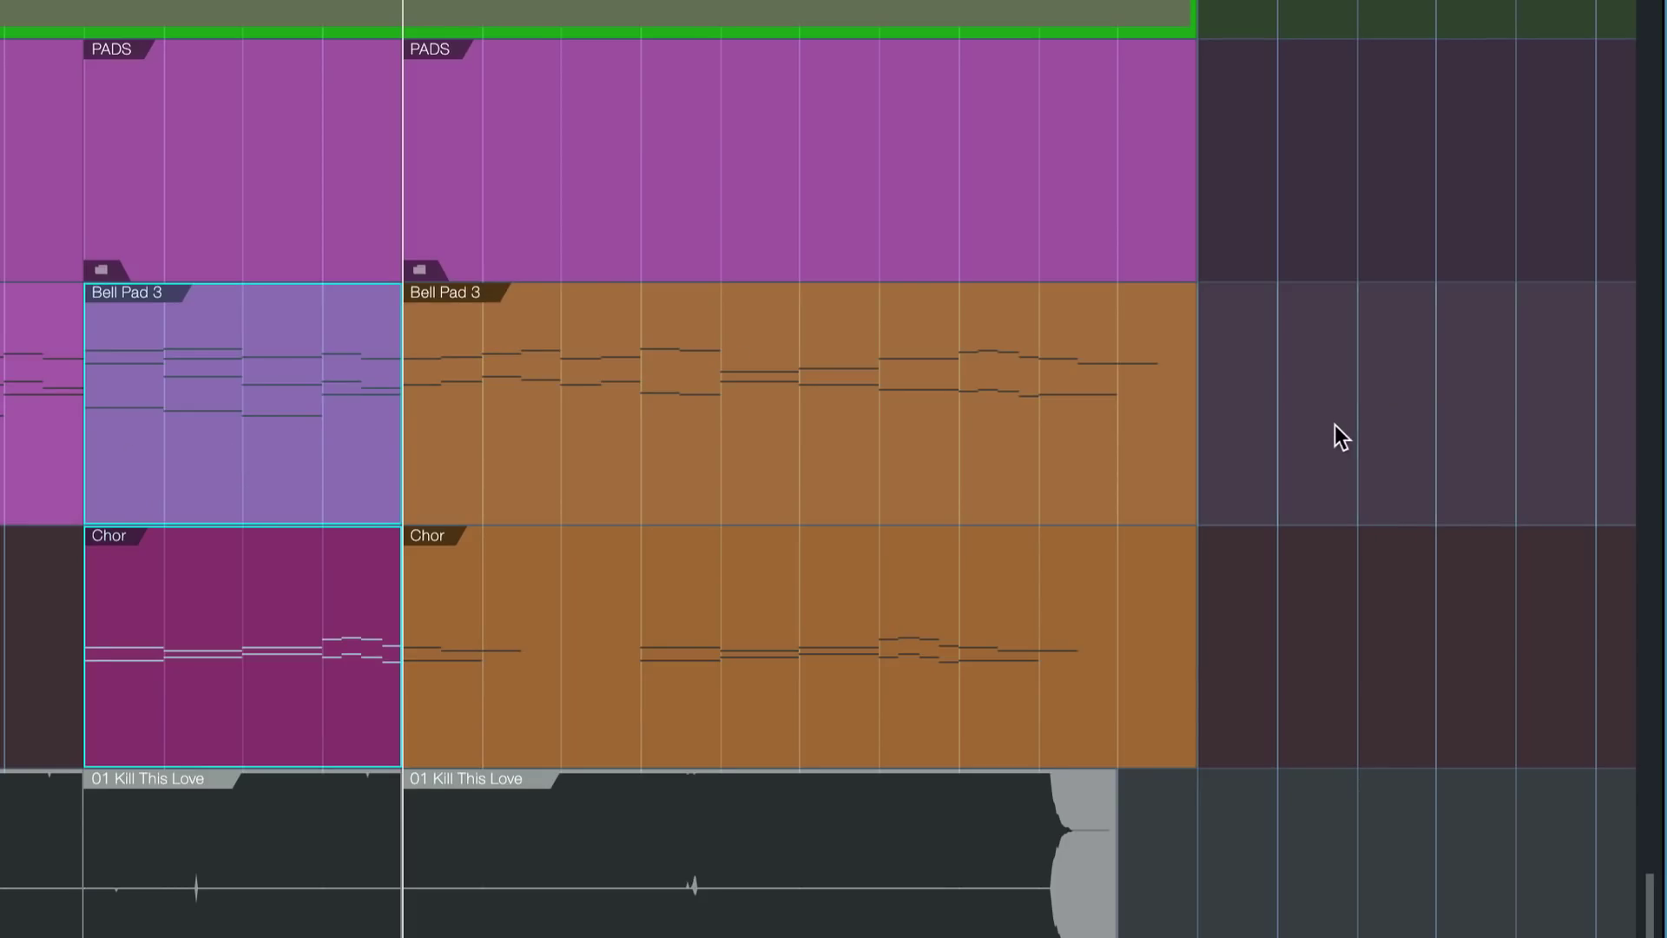
{"action": "left_click_drag", "start_coordinate": [1341, 438], "coordinate": [685, 648]}
{"action": "left_click_drag", "start_coordinate": [564, 651], "coordinate": [771, 647]}
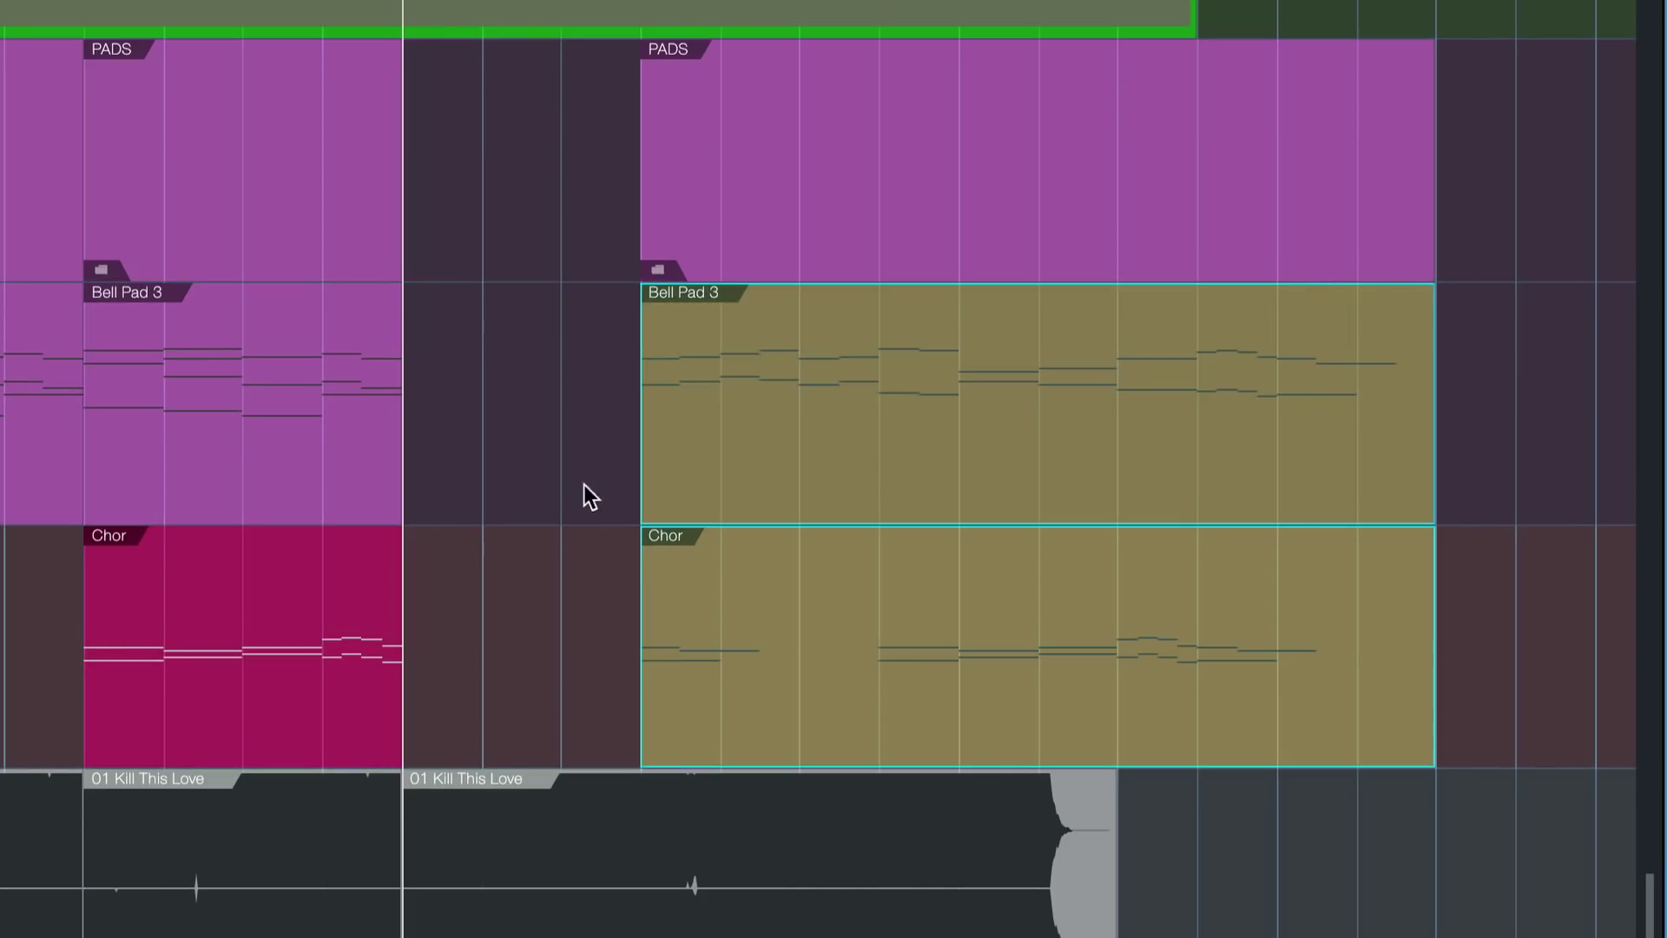
{"action": "left_click_drag", "start_coordinate": [521, 295], "coordinate": [95, 721]}
{"action": "key", "text": "d"}
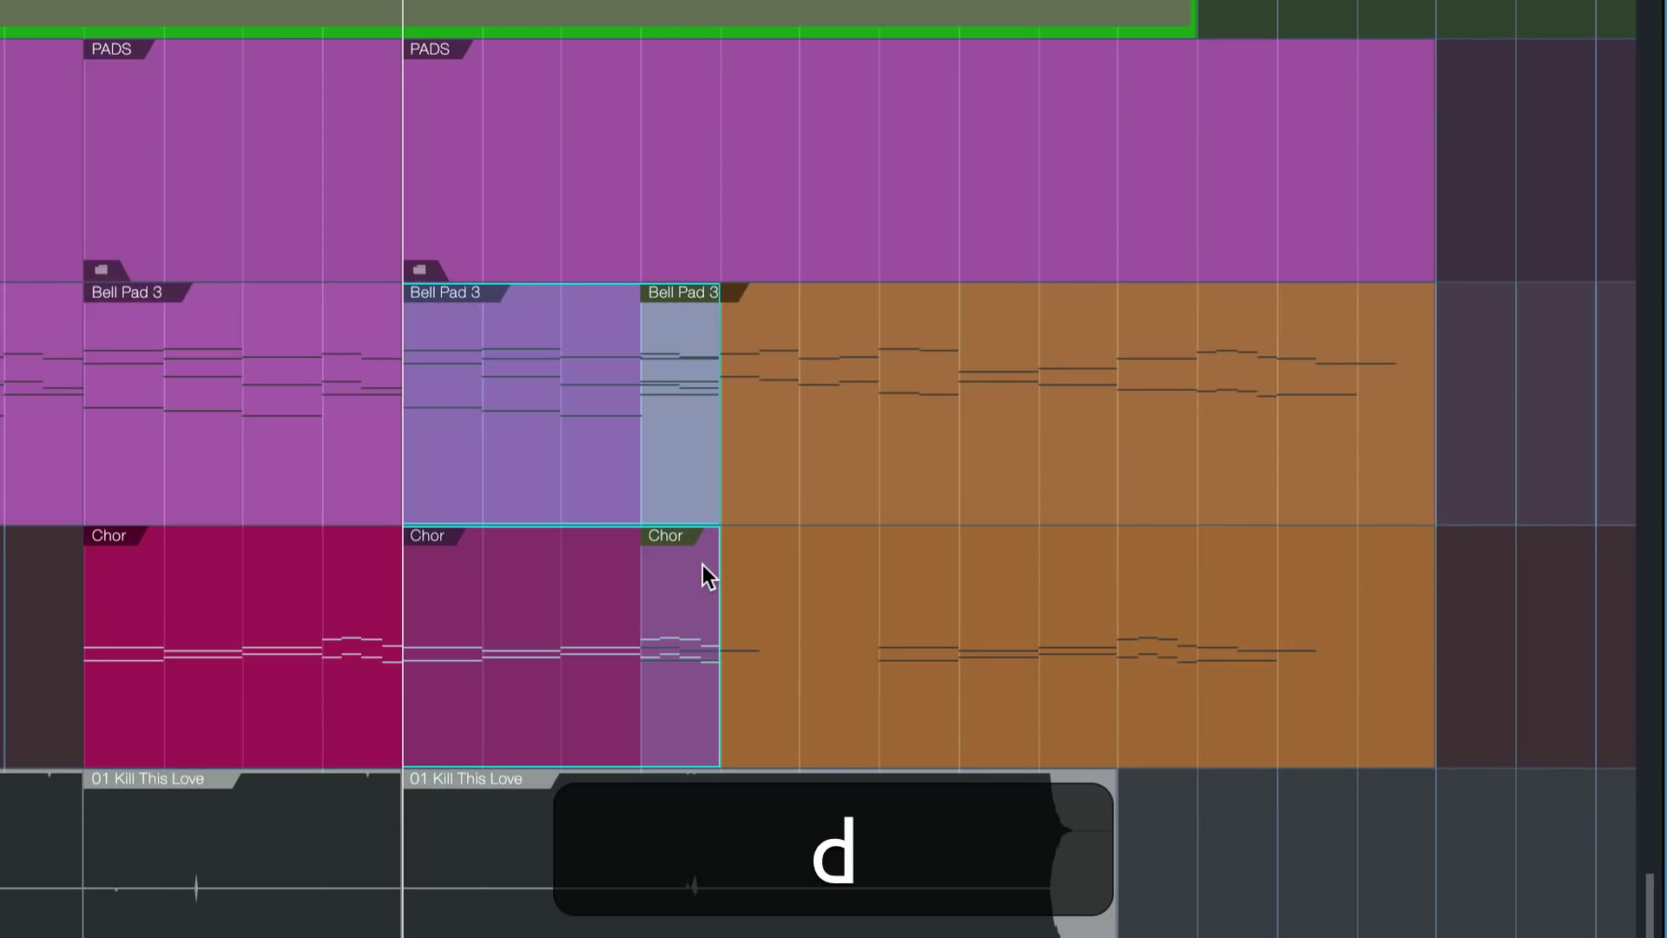
{"action": "key", "text": "ctrl+z"}
Move the orange parts to bar 116, duplicate again, then undo everything back to purple and magenta
{"action": "left_click_drag", "start_coordinate": [1467, 439], "coordinate": [784, 633]}
{"action": "left_click_drag", "start_coordinate": [785, 633], "coordinate": [830, 660]}
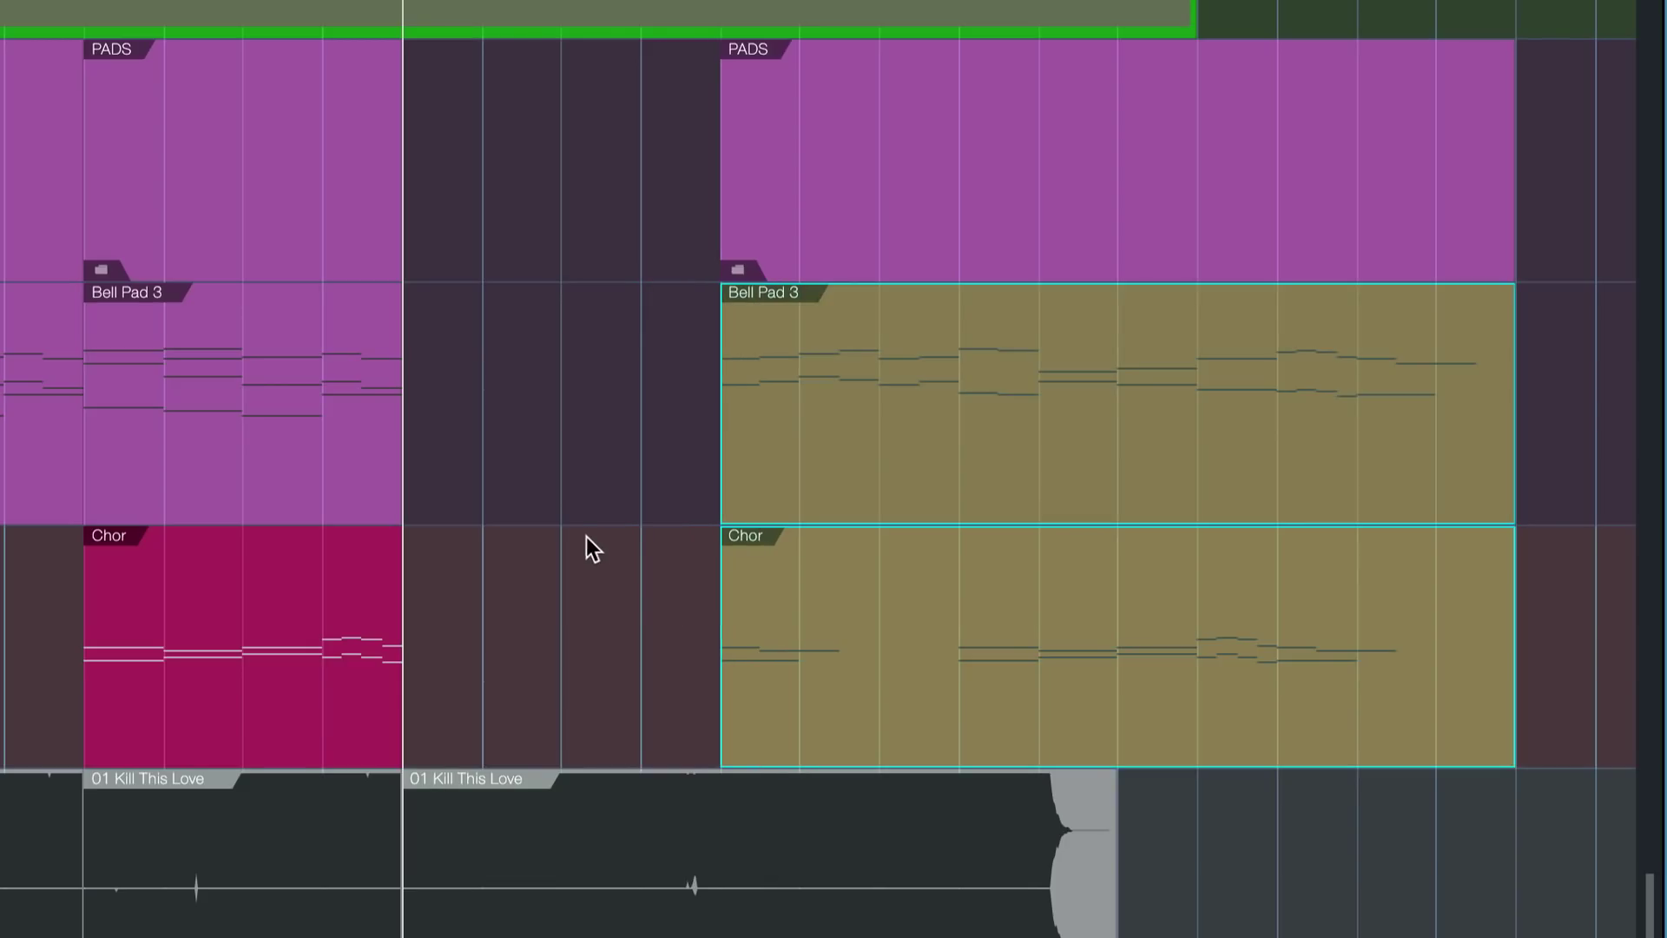
{"action": "left_click_drag", "start_coordinate": [521, 295], "coordinate": [331, 596]}
{"action": "key", "text": "d"}
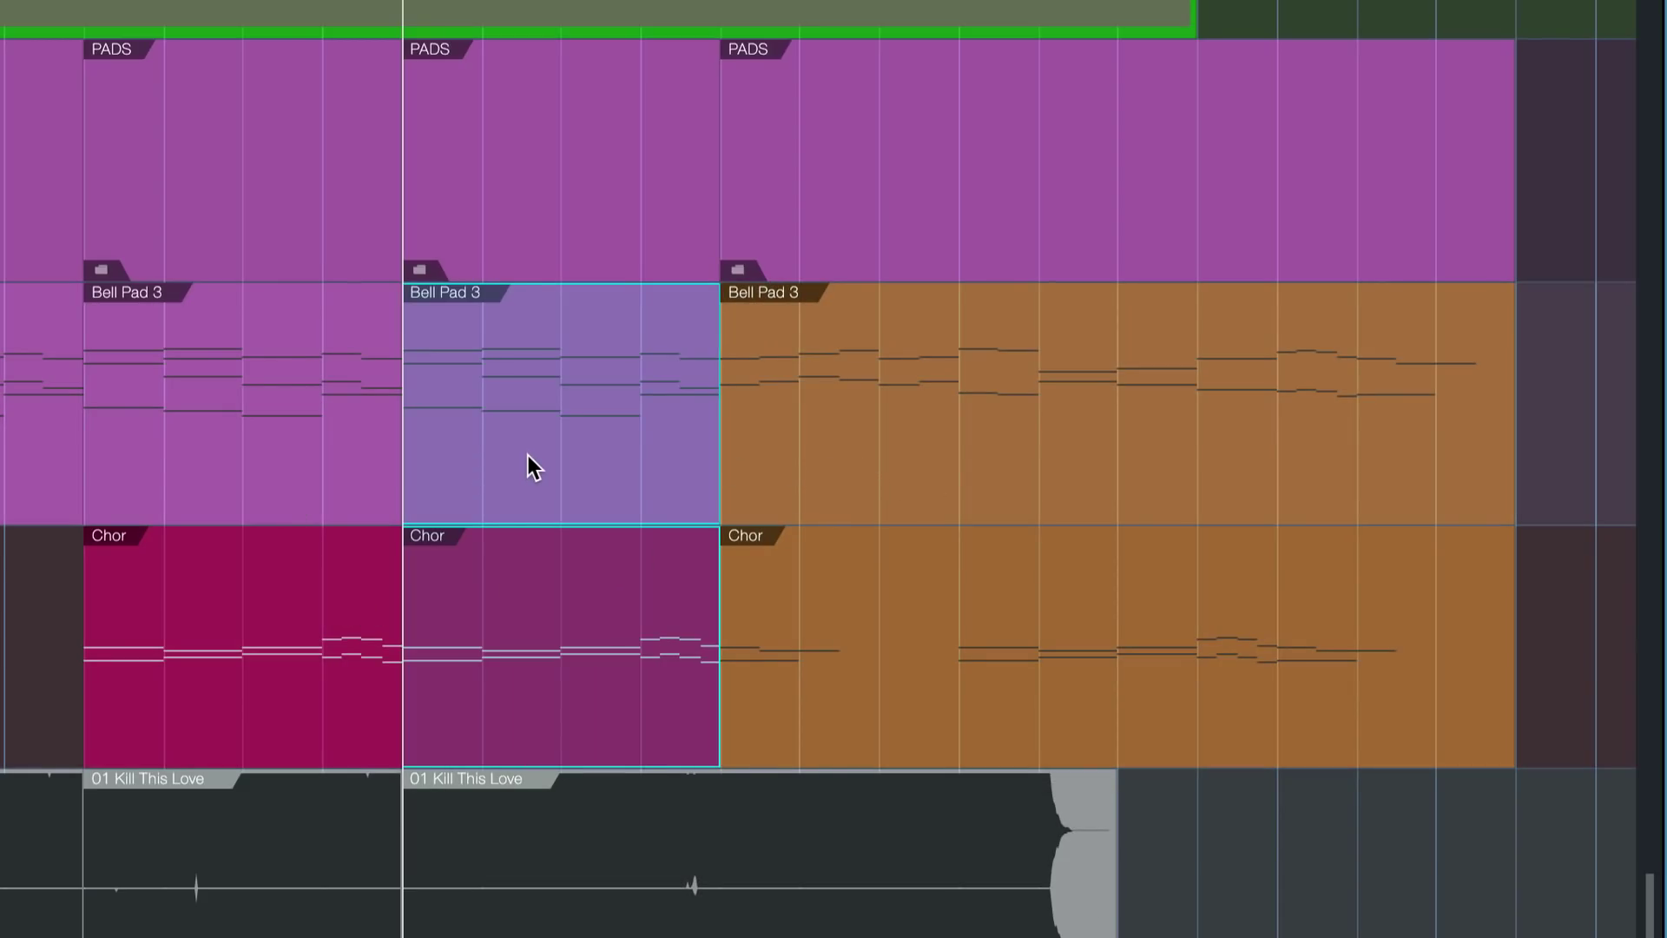
{"action": "key", "text": "ctrl+z"}
{"action": "key", "text": "ctrl+z"}
{"action": "key", "text": "ctrl+z"}
{"action": "key", "text": "ctrl+z"}
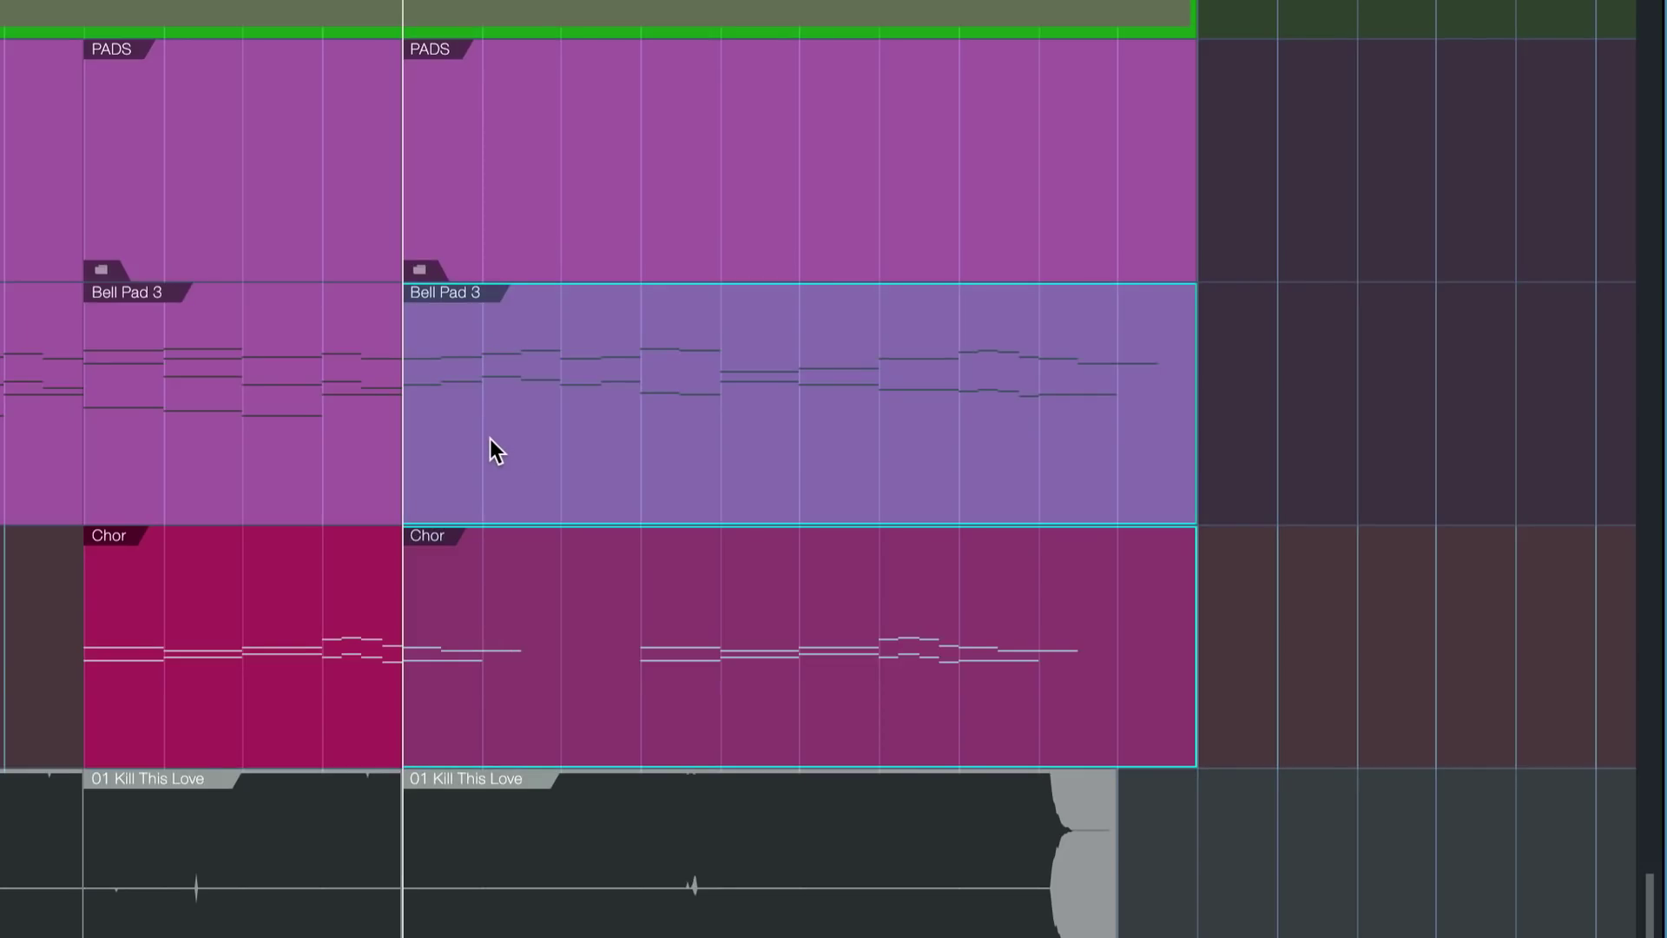
Insert a copy of the earlier Bell Pad 3 and Chor parts with Duplicate (insert), pushing later parts right
{"action": "left_click", "coordinate": [313, 444]}
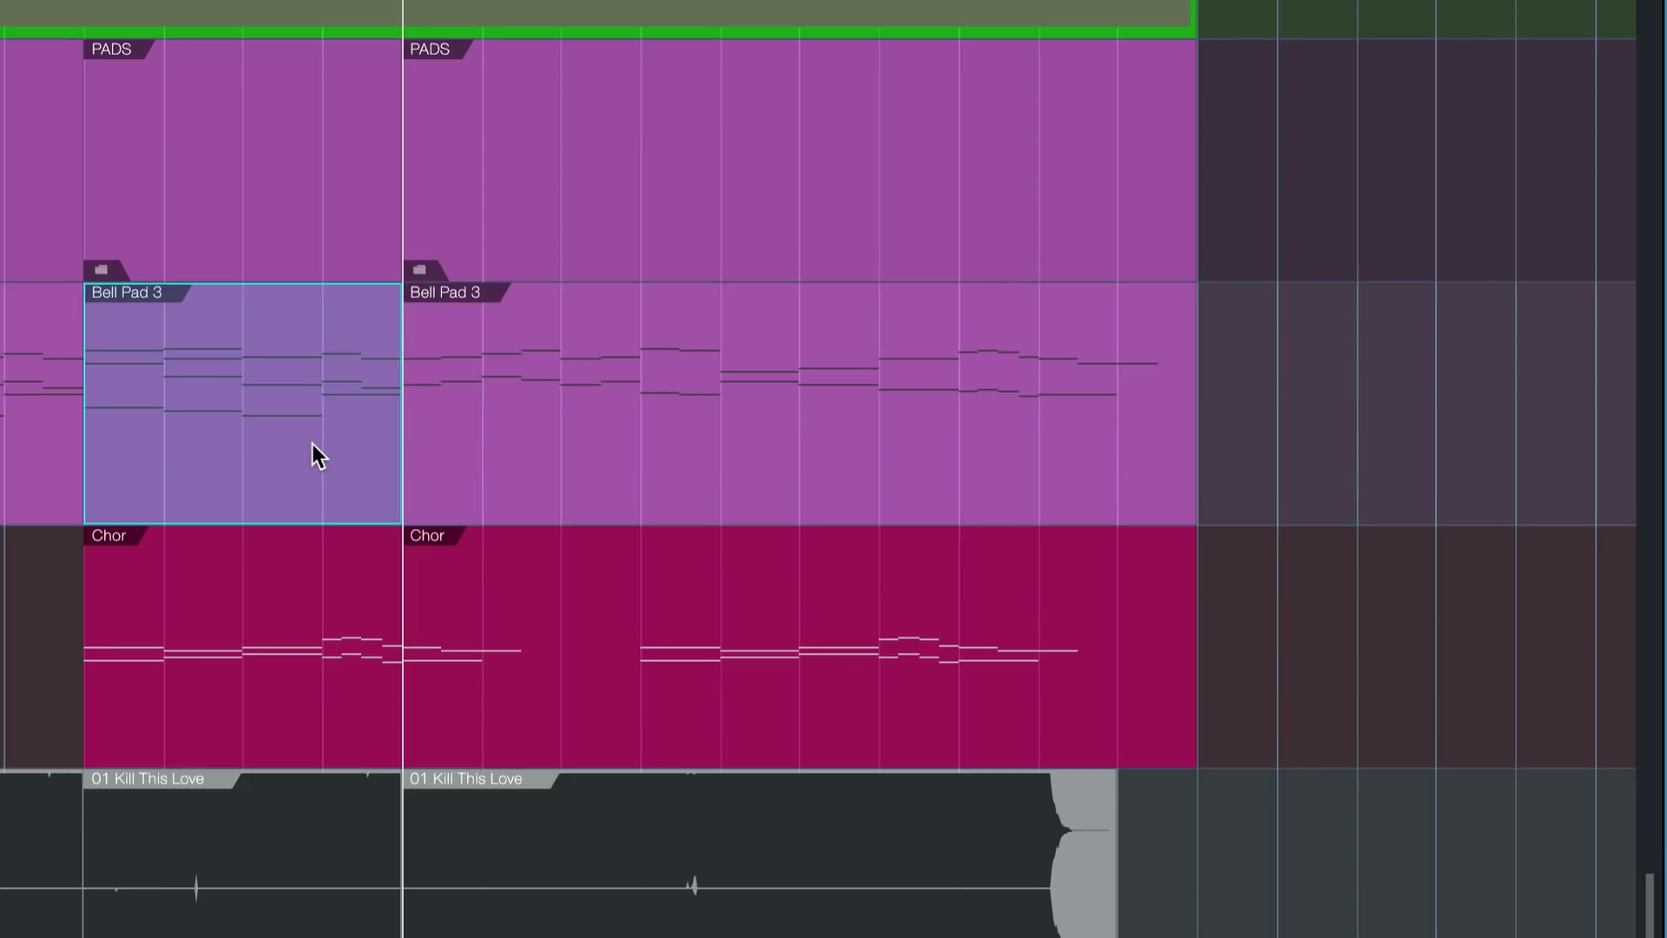
{"action": "left_click", "coordinate": [269, 634], "text": "shift"}
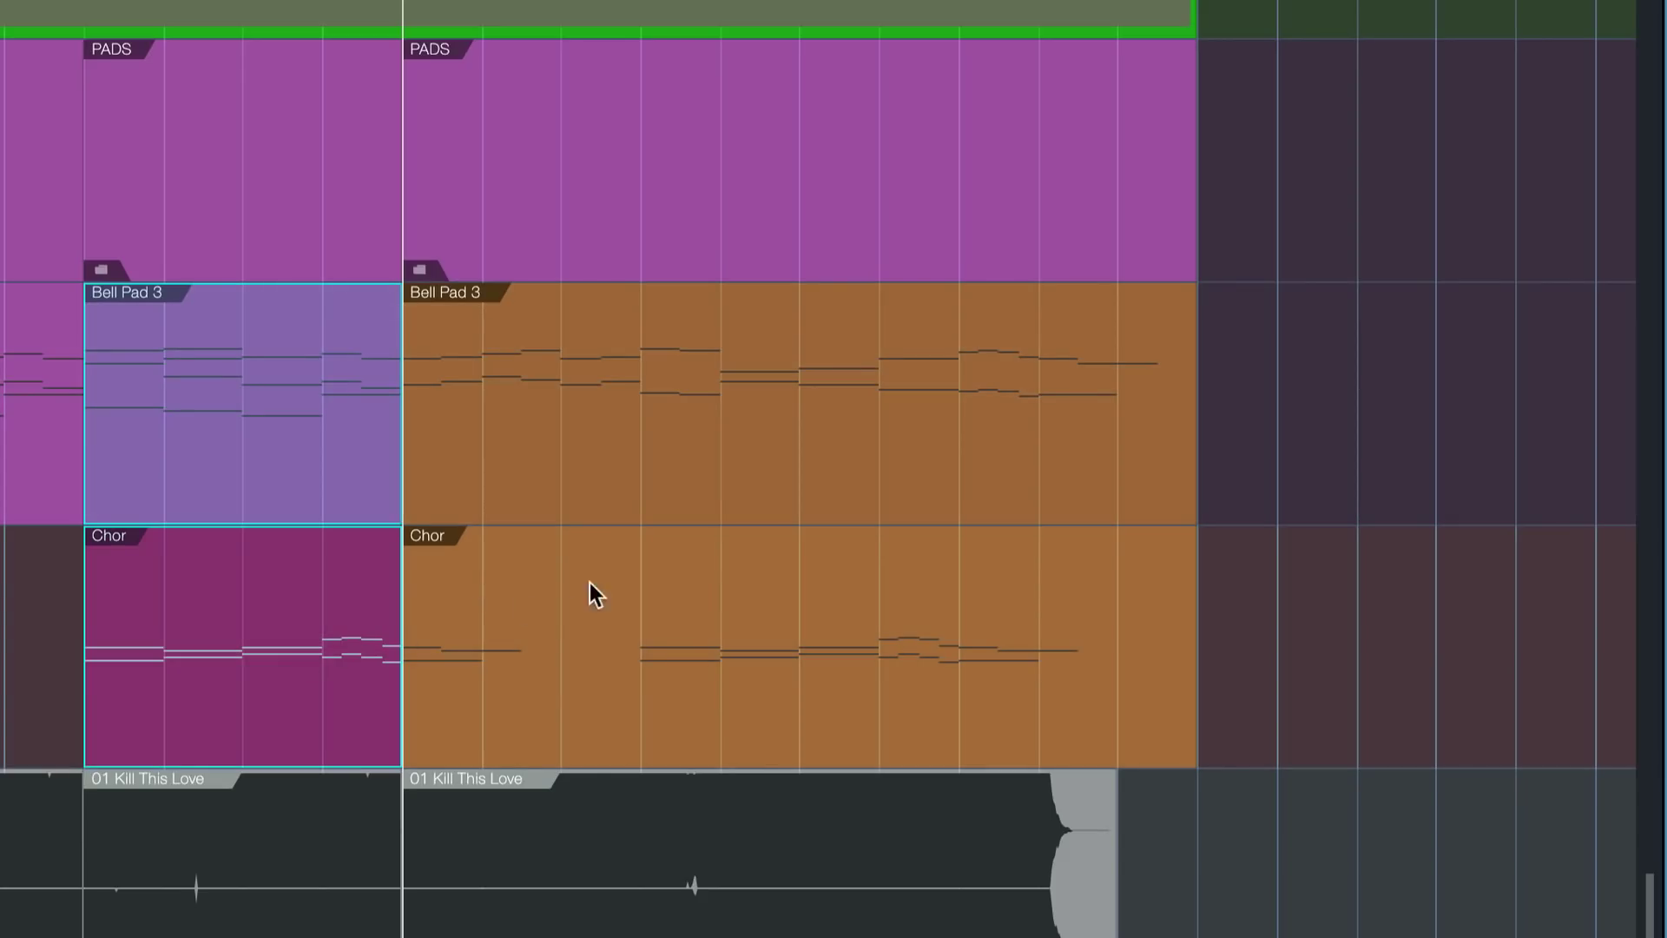
{"action": "key", "text": "alt+d"}
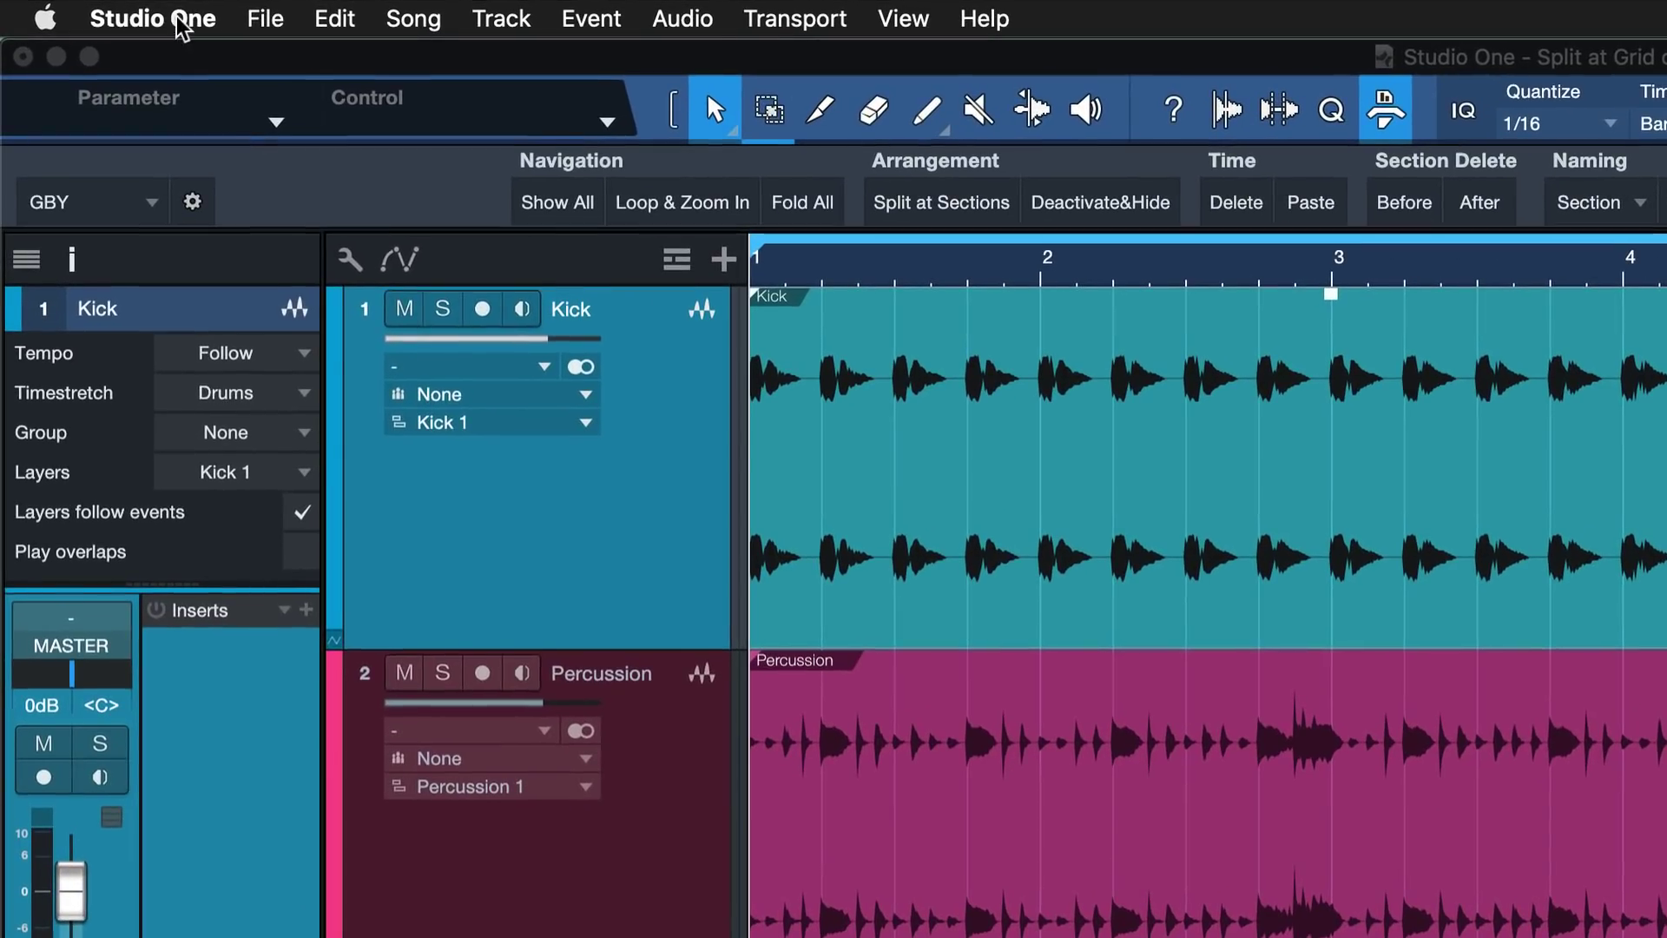
Search the Keyboard Shortcuts preferences for 'split at'
{"action": "left_click", "coordinate": [69, 10]}
{"action": "left_click", "coordinate": [214, 143]}
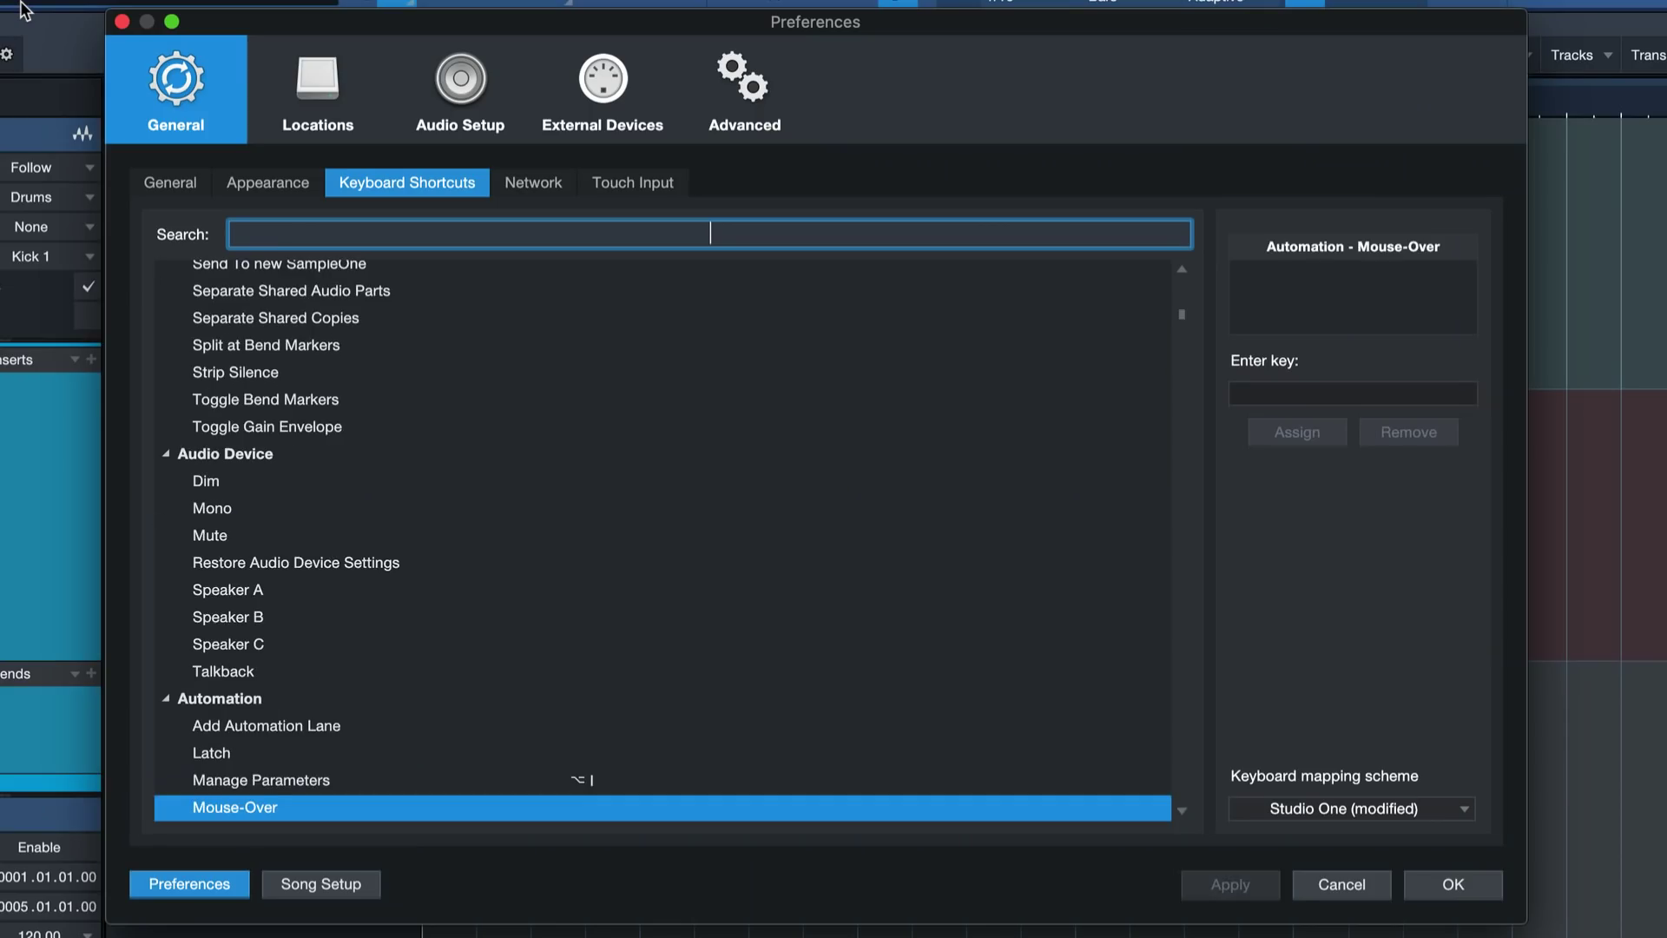
{"action": "type", "text": "split s"}
{"action": "key", "text": "BackSpace"}
{"action": "type", "text": "at"}
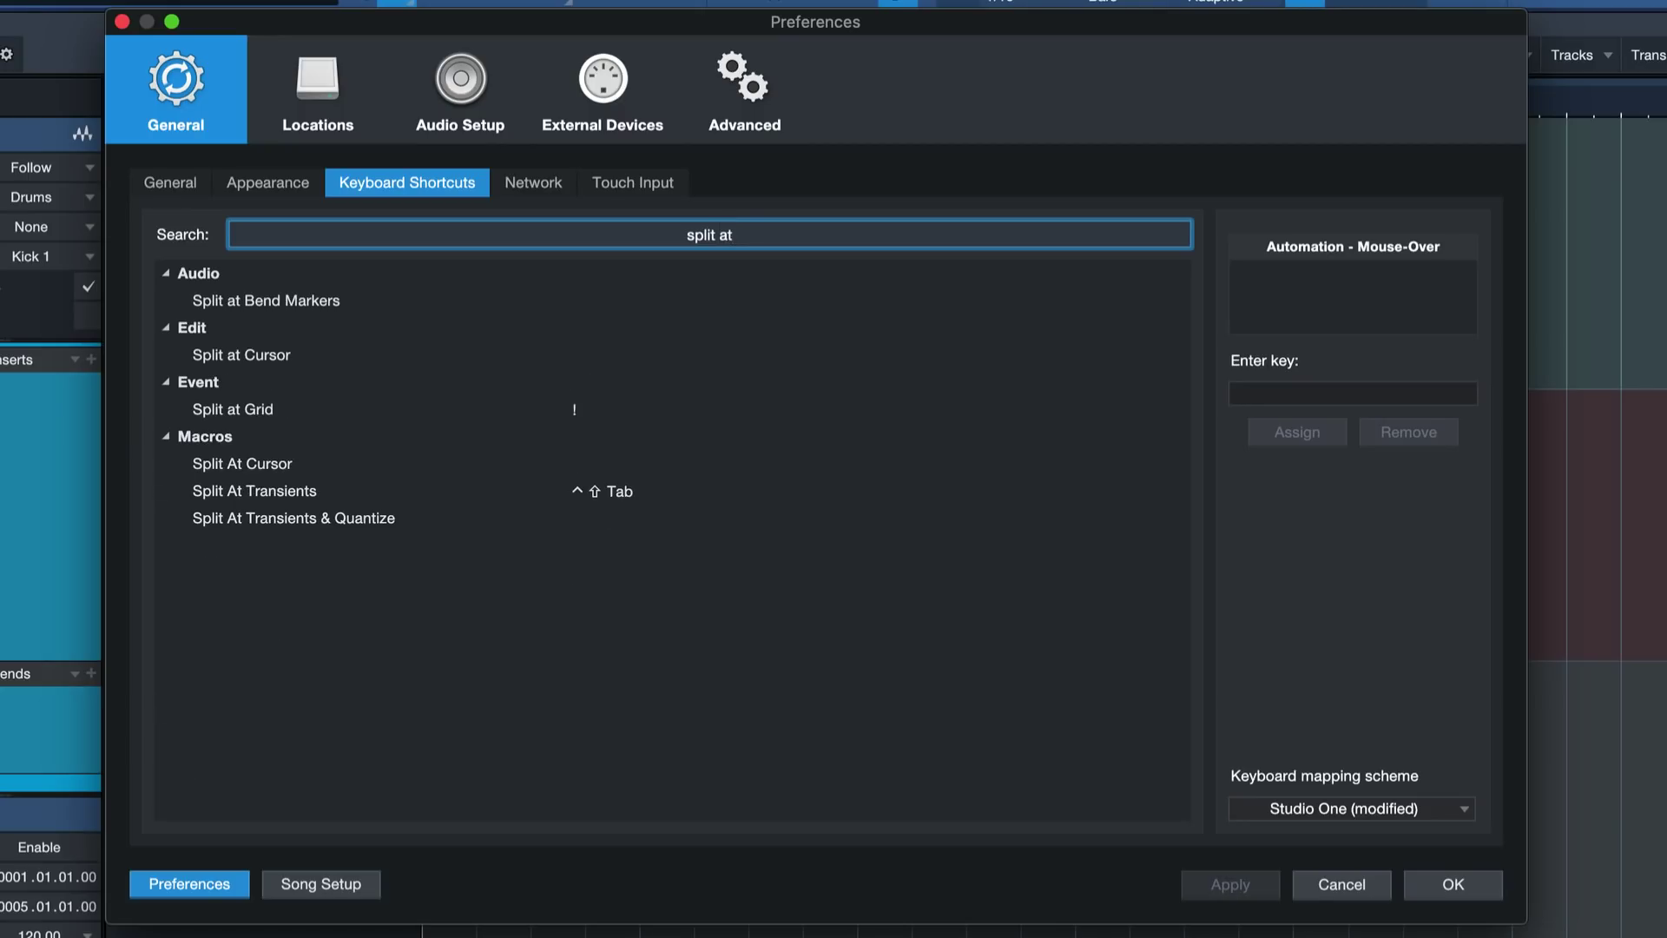
Inspect the Split at Grid key bindings and select the Enter key field for a new shortcut
{"action": "left_click", "coordinate": [437, 406]}
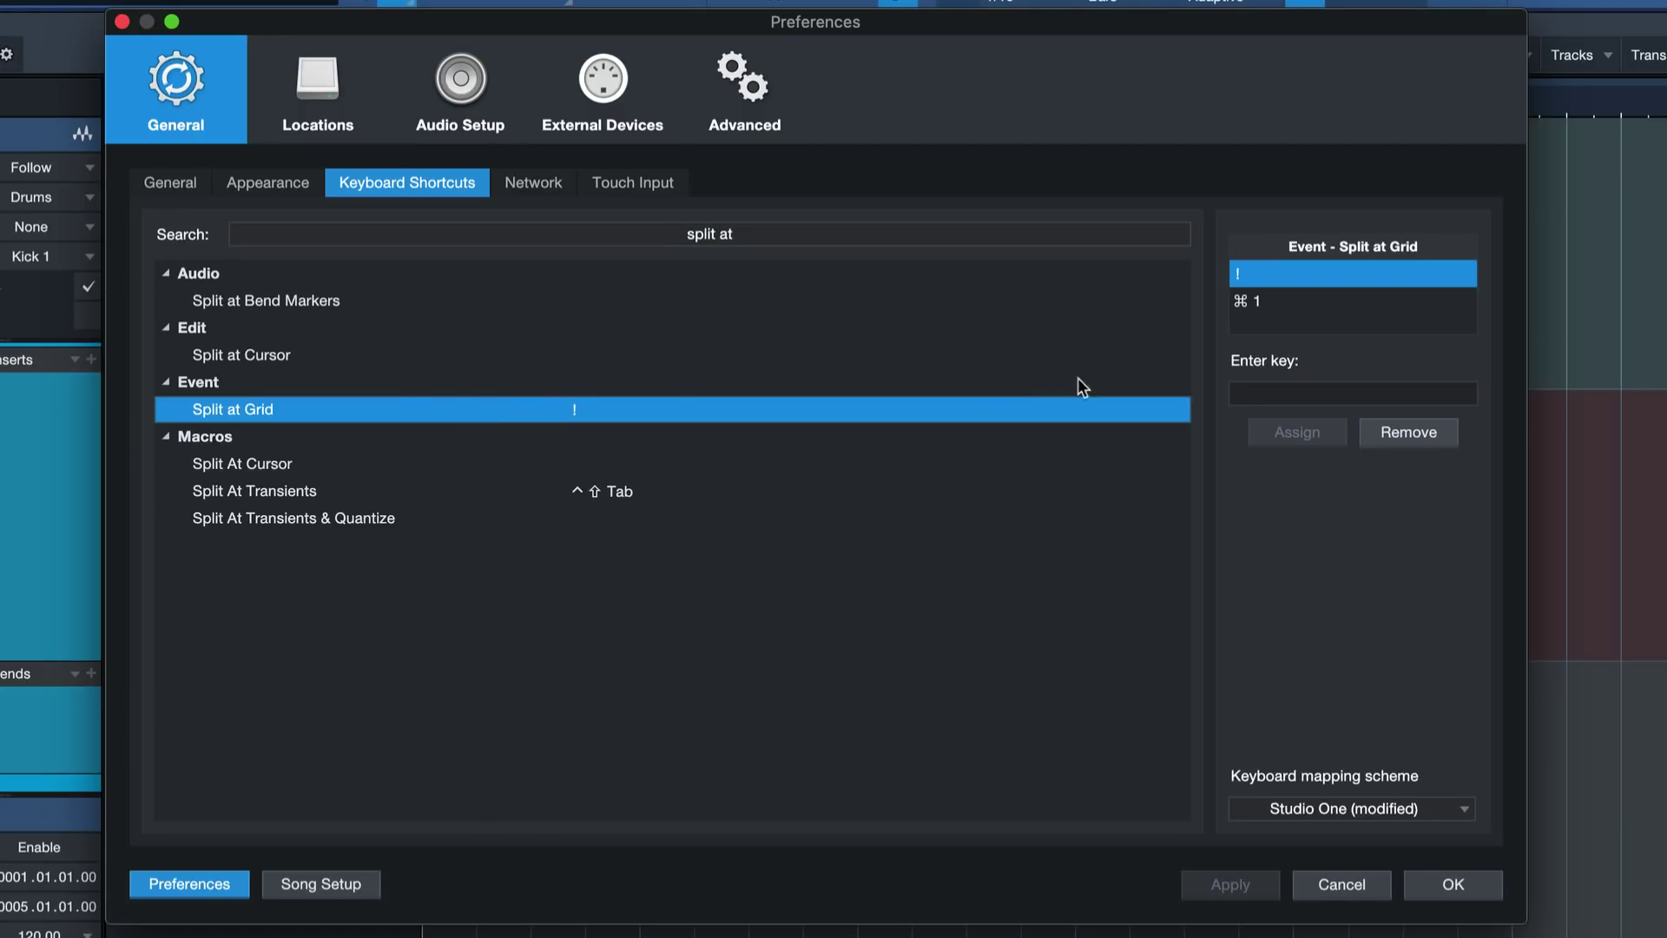
{"action": "left_click", "coordinate": [1273, 300]}
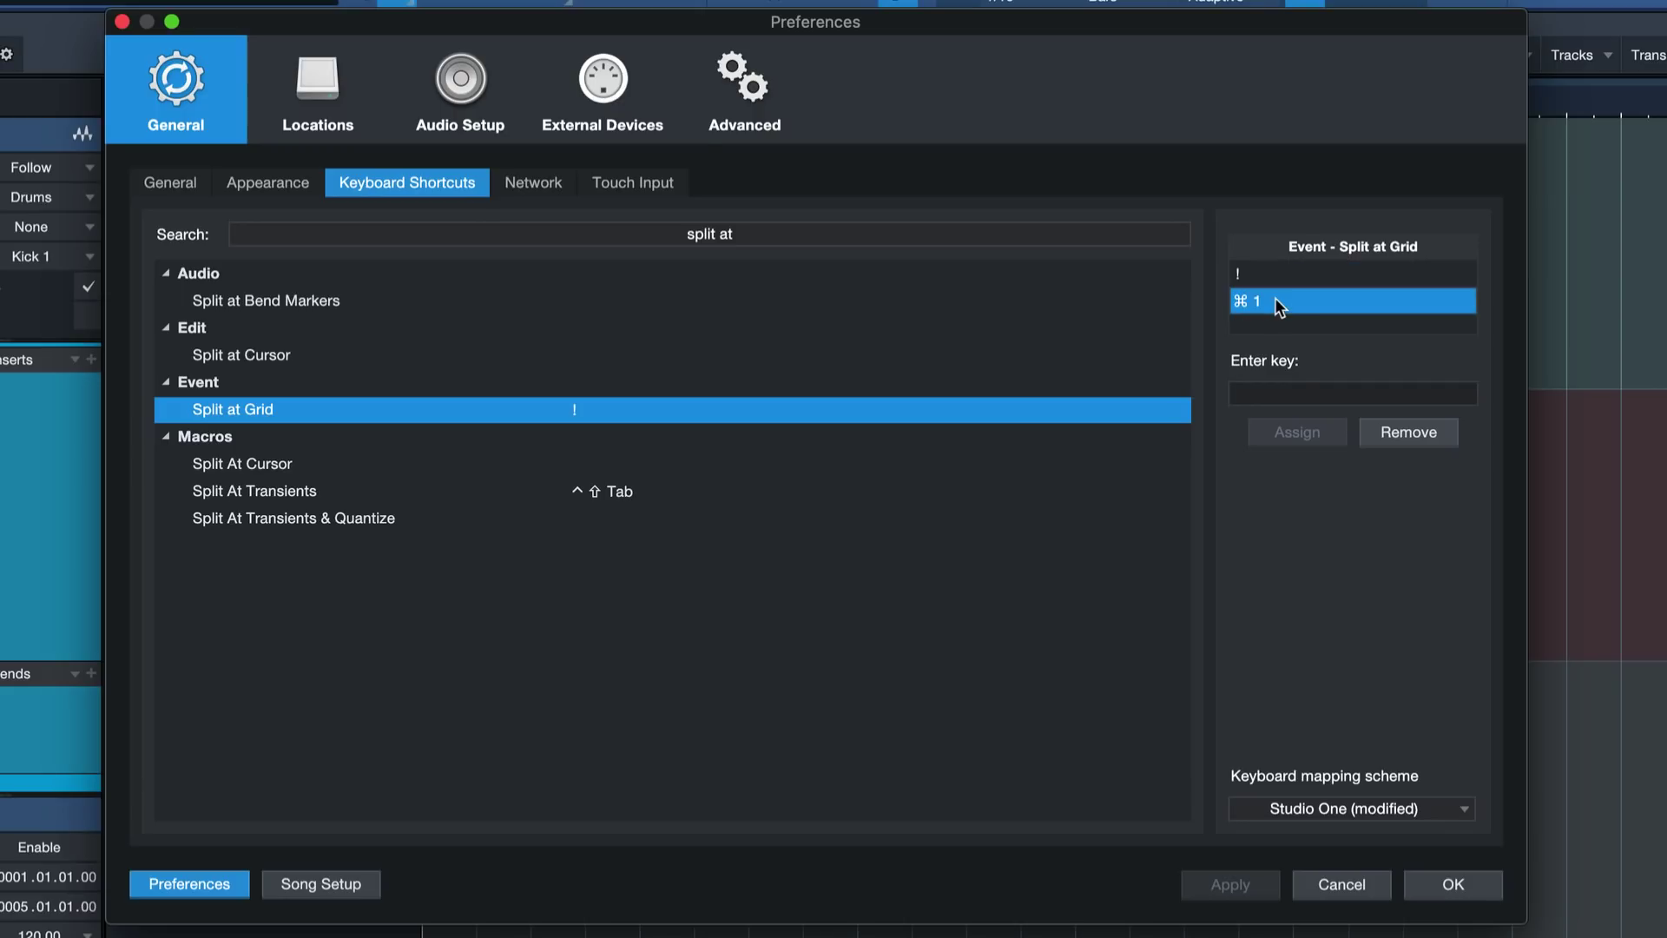
{"action": "left_click", "coordinate": [1285, 276]}
{"action": "left_click", "coordinate": [1284, 300]}
{"action": "left_click", "coordinate": [1379, 395]}
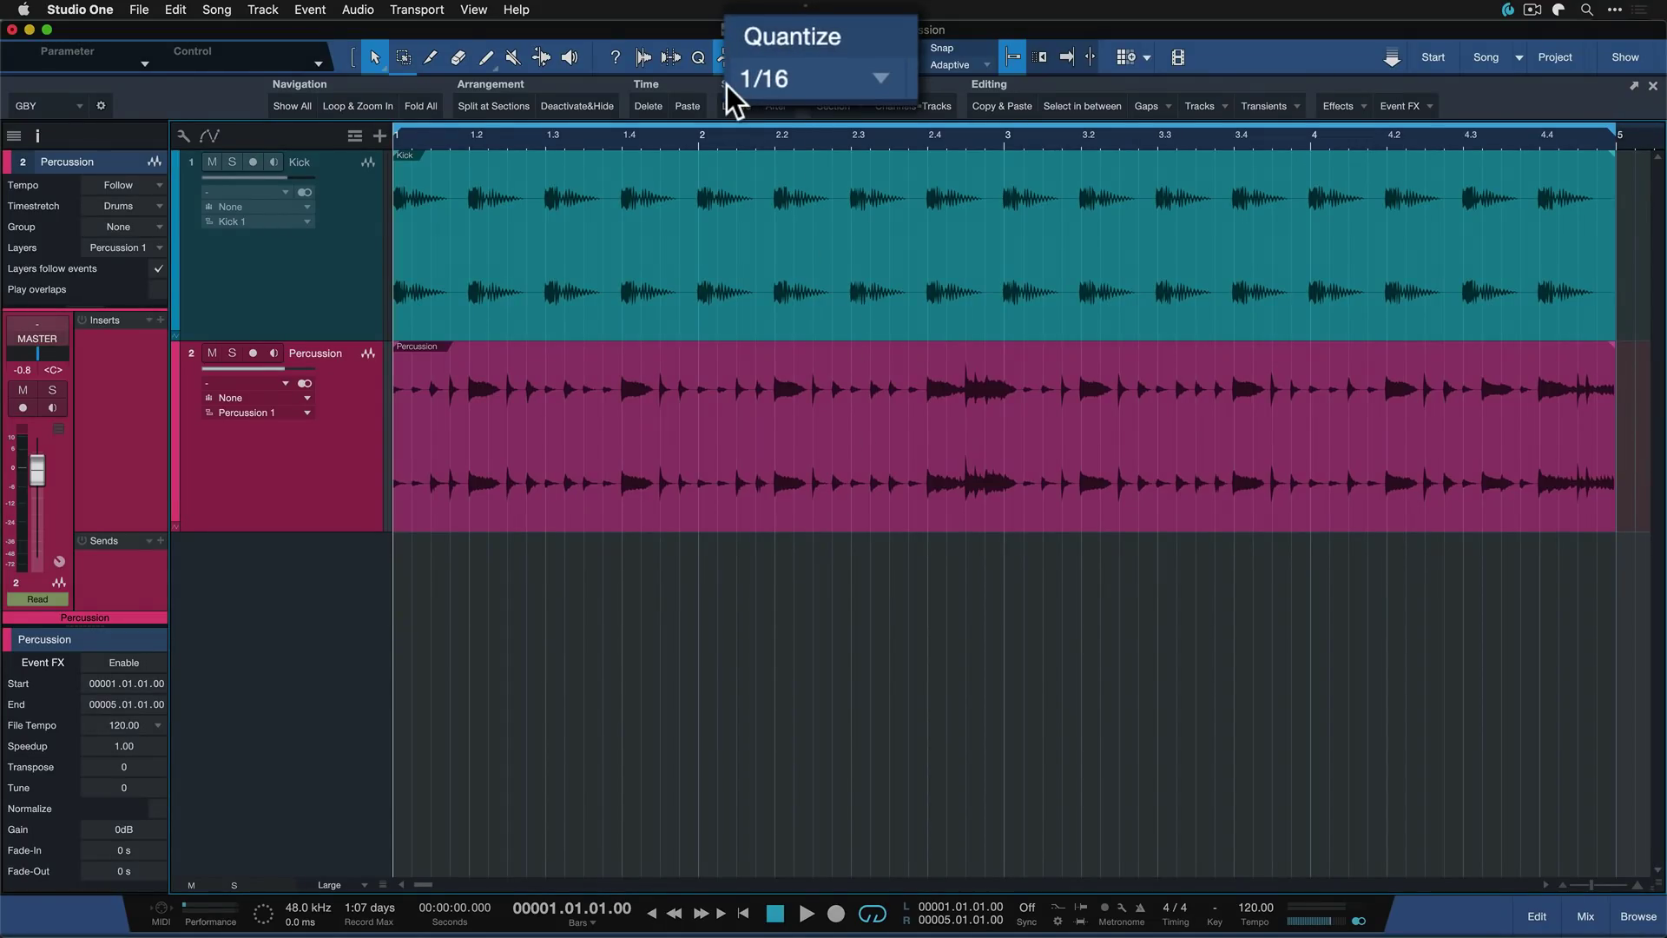
Split the Percussion event at every 1/16 grid line with Event > Split at Grid
{"action": "left_click", "coordinate": [658, 450]}
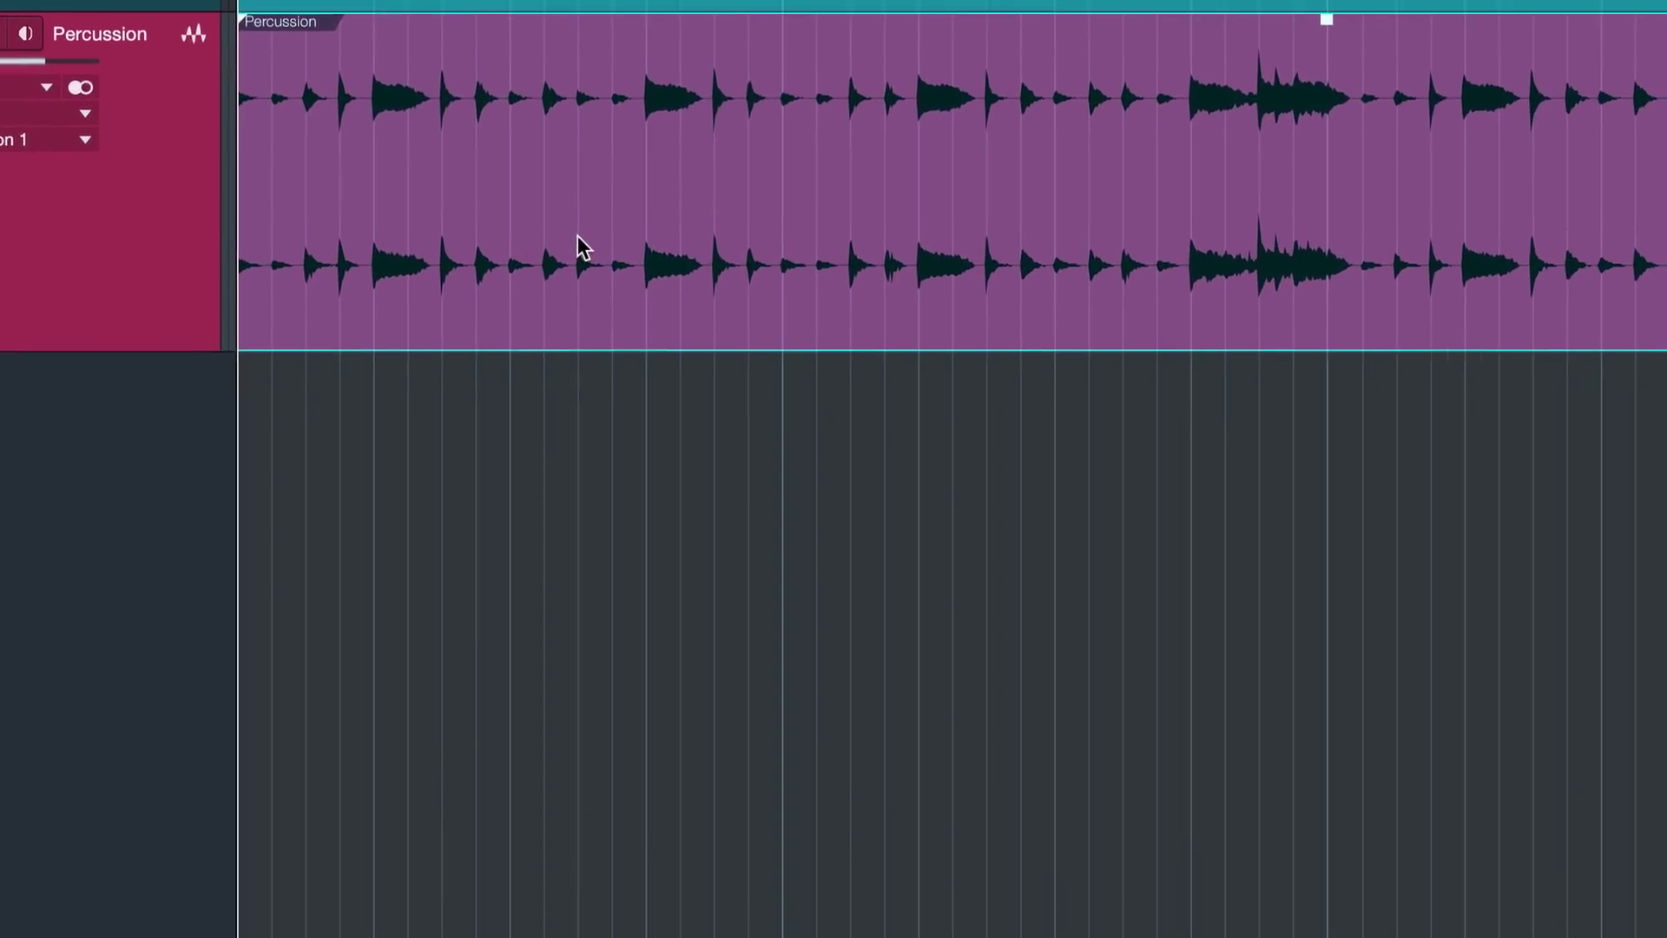
{"action": "right_click", "coordinate": [583, 468]}
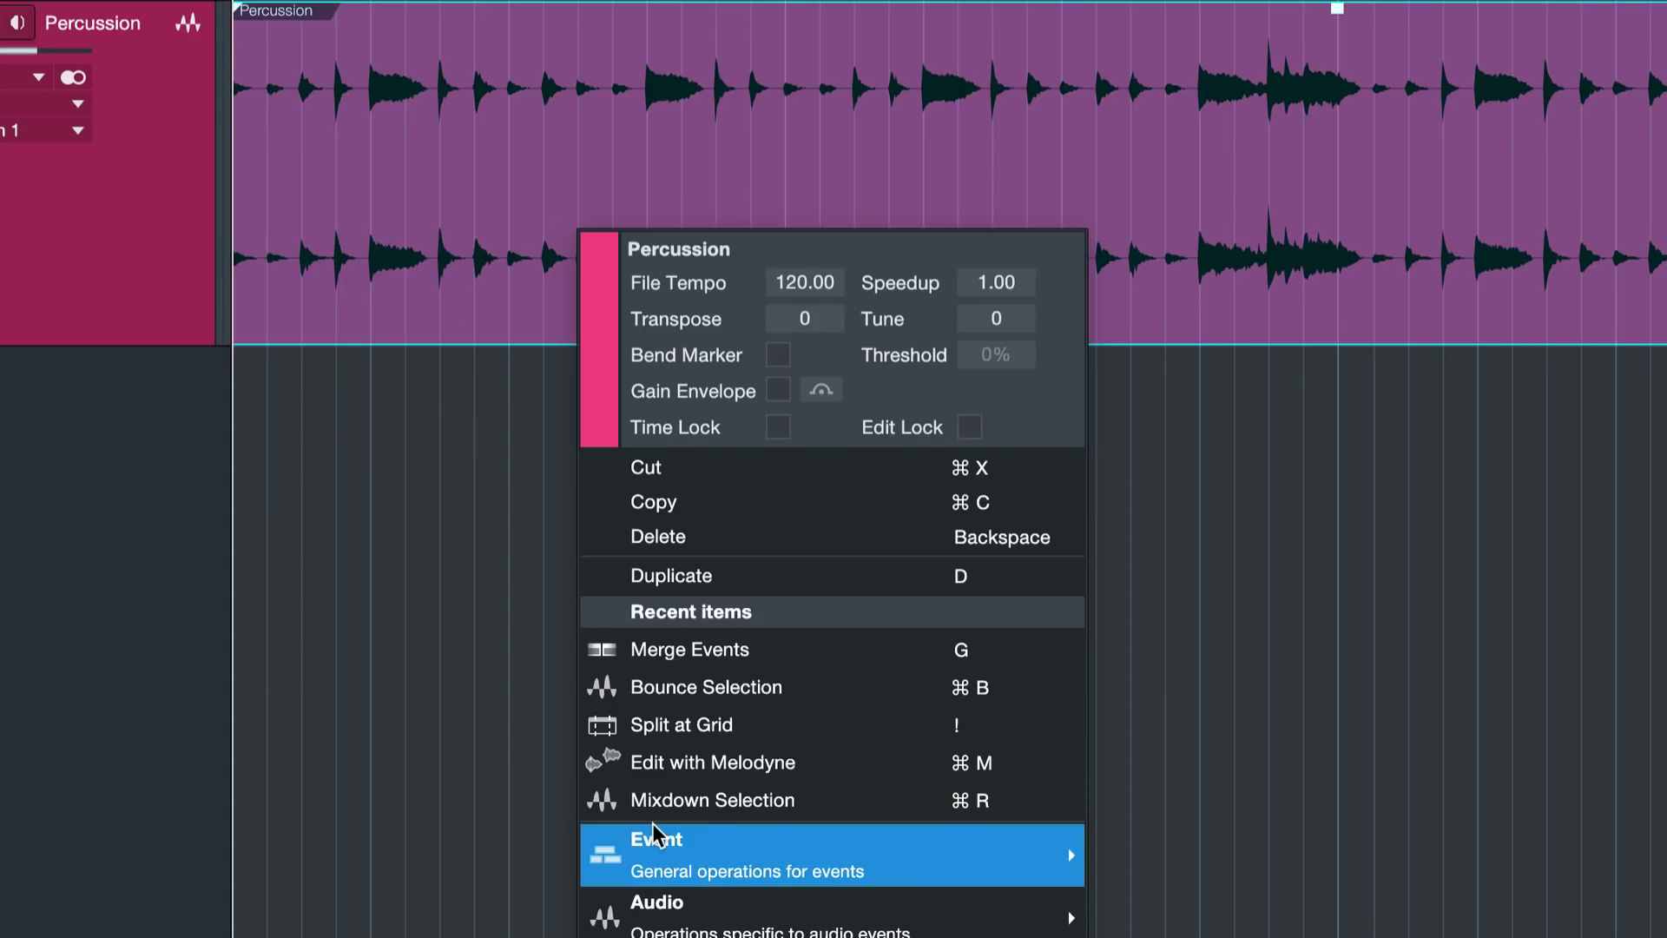
{"action": "mouse_move", "coordinate": [647, 847]}
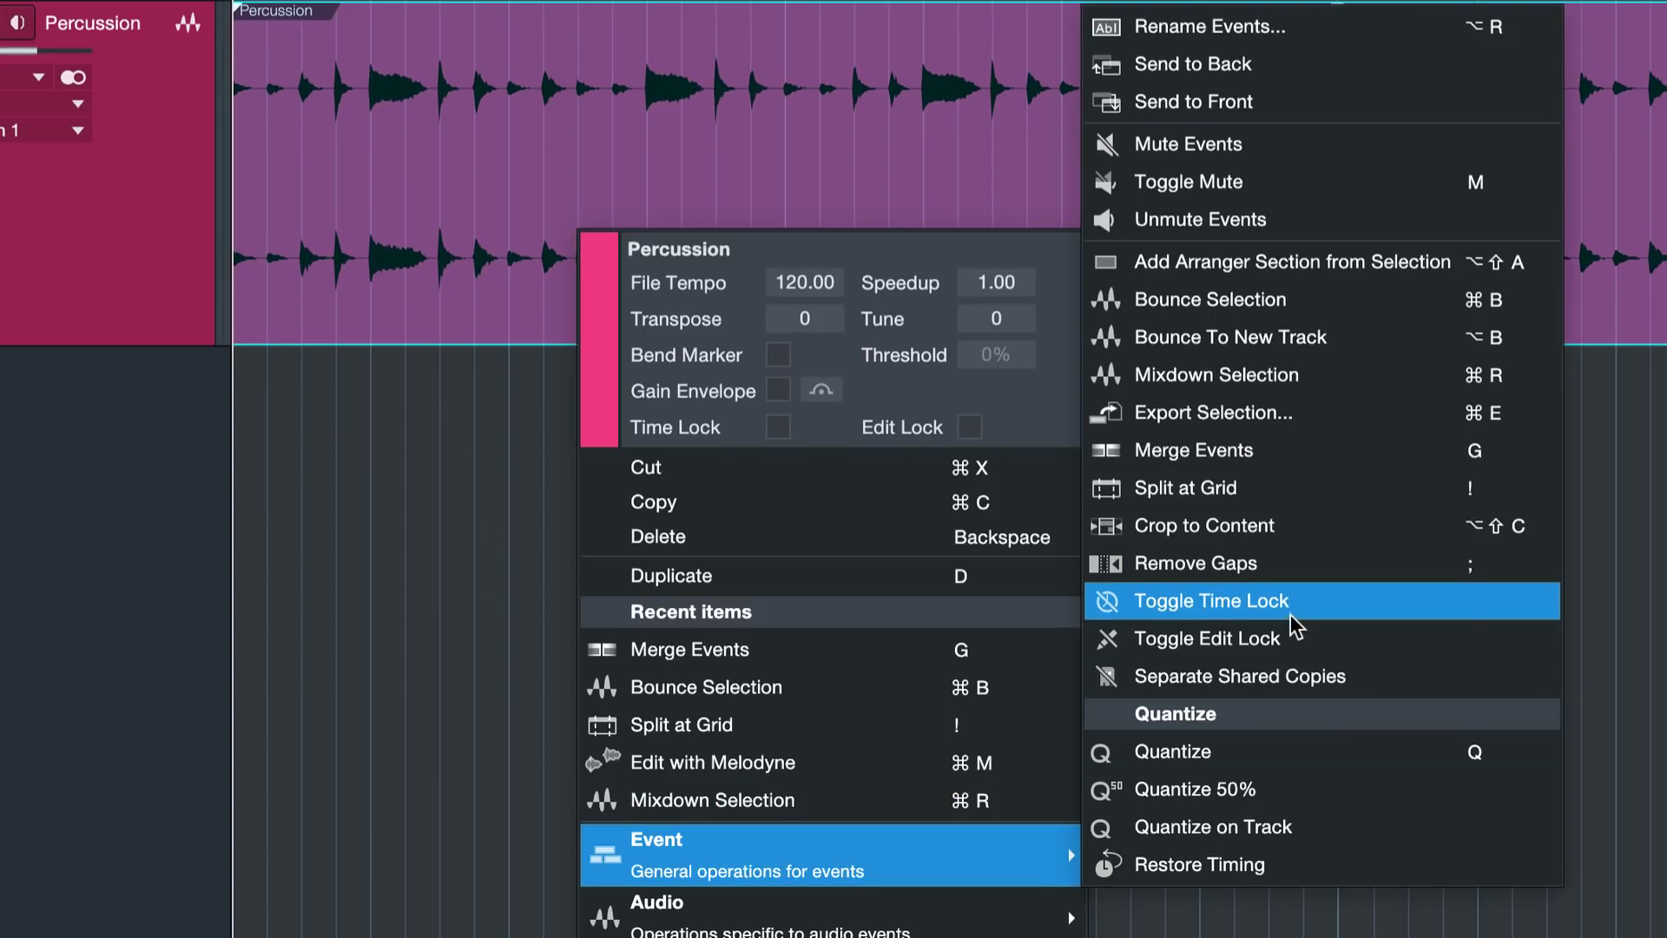
{"action": "left_click", "coordinate": [1272, 499]}
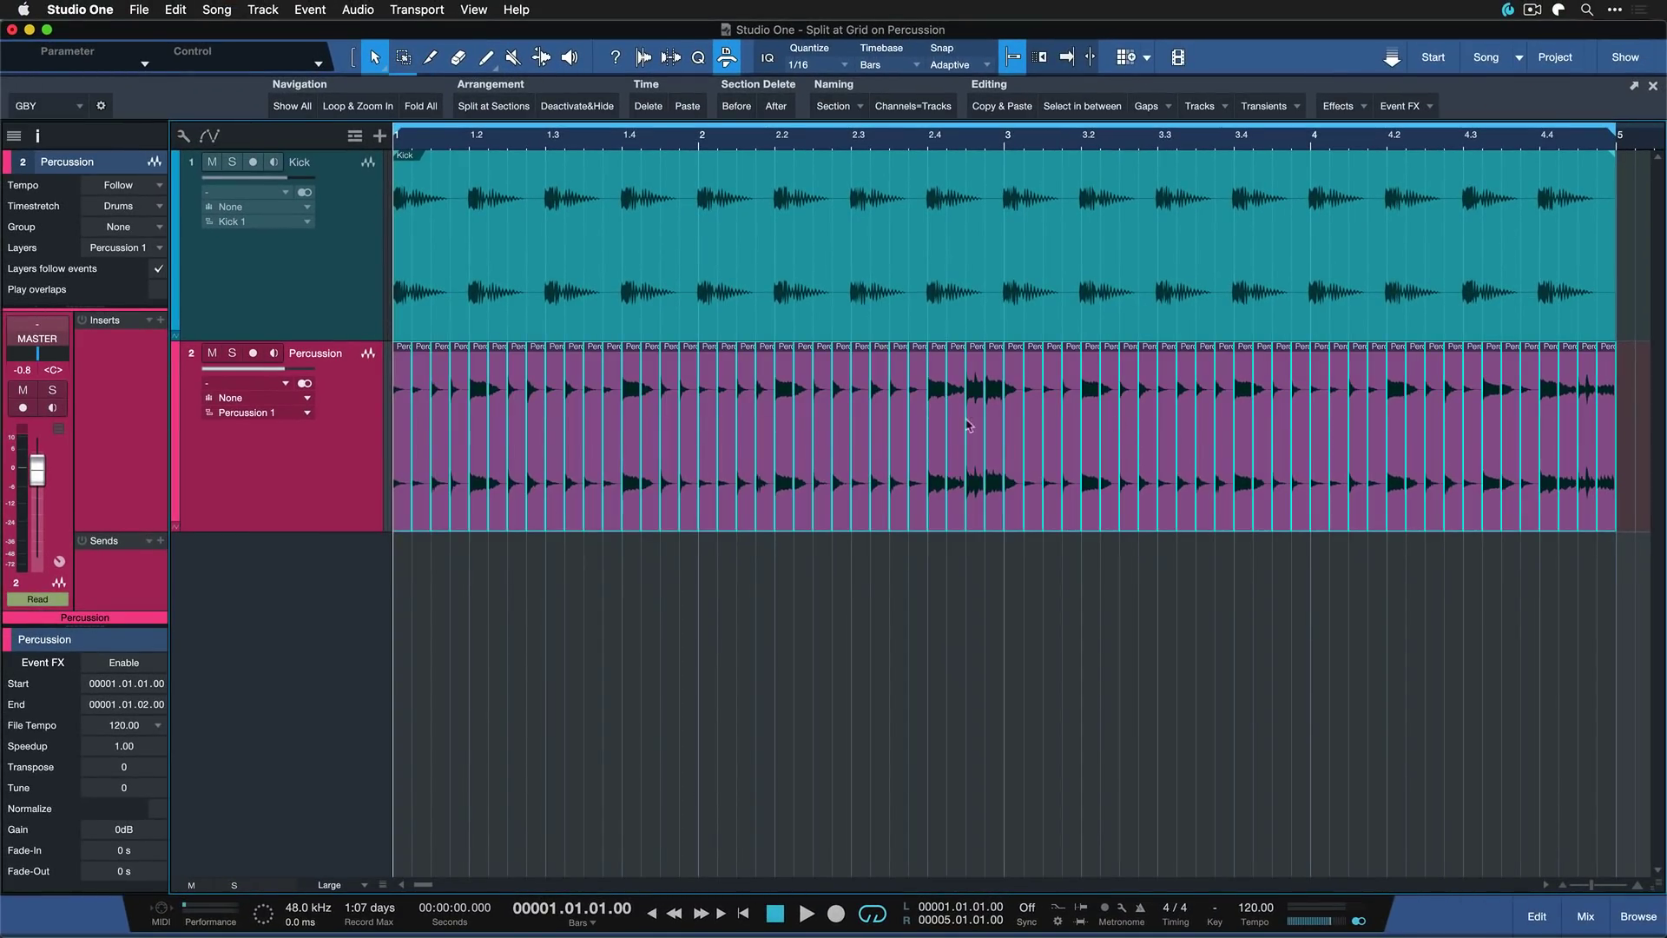
Zoom into the first bar and give all Percussion slices an exponential 114 ms fade-out
{"action": "key", "text": "e"}
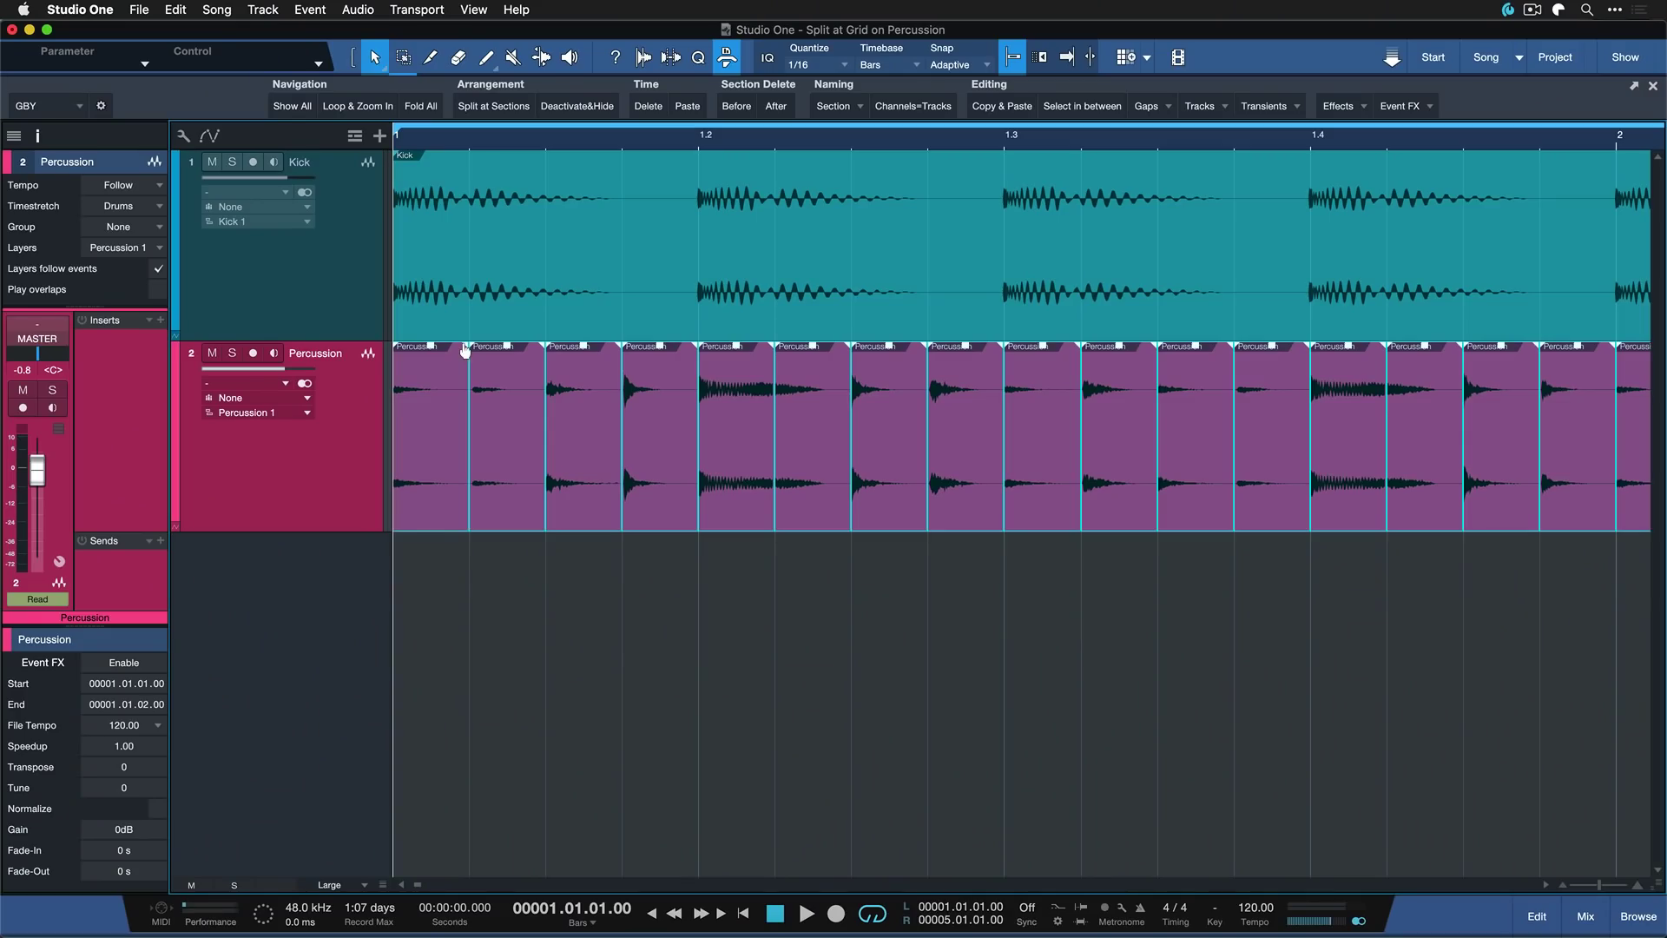
{"action": "left_click_drag", "start_coordinate": [465, 348], "coordinate": [405, 376]}
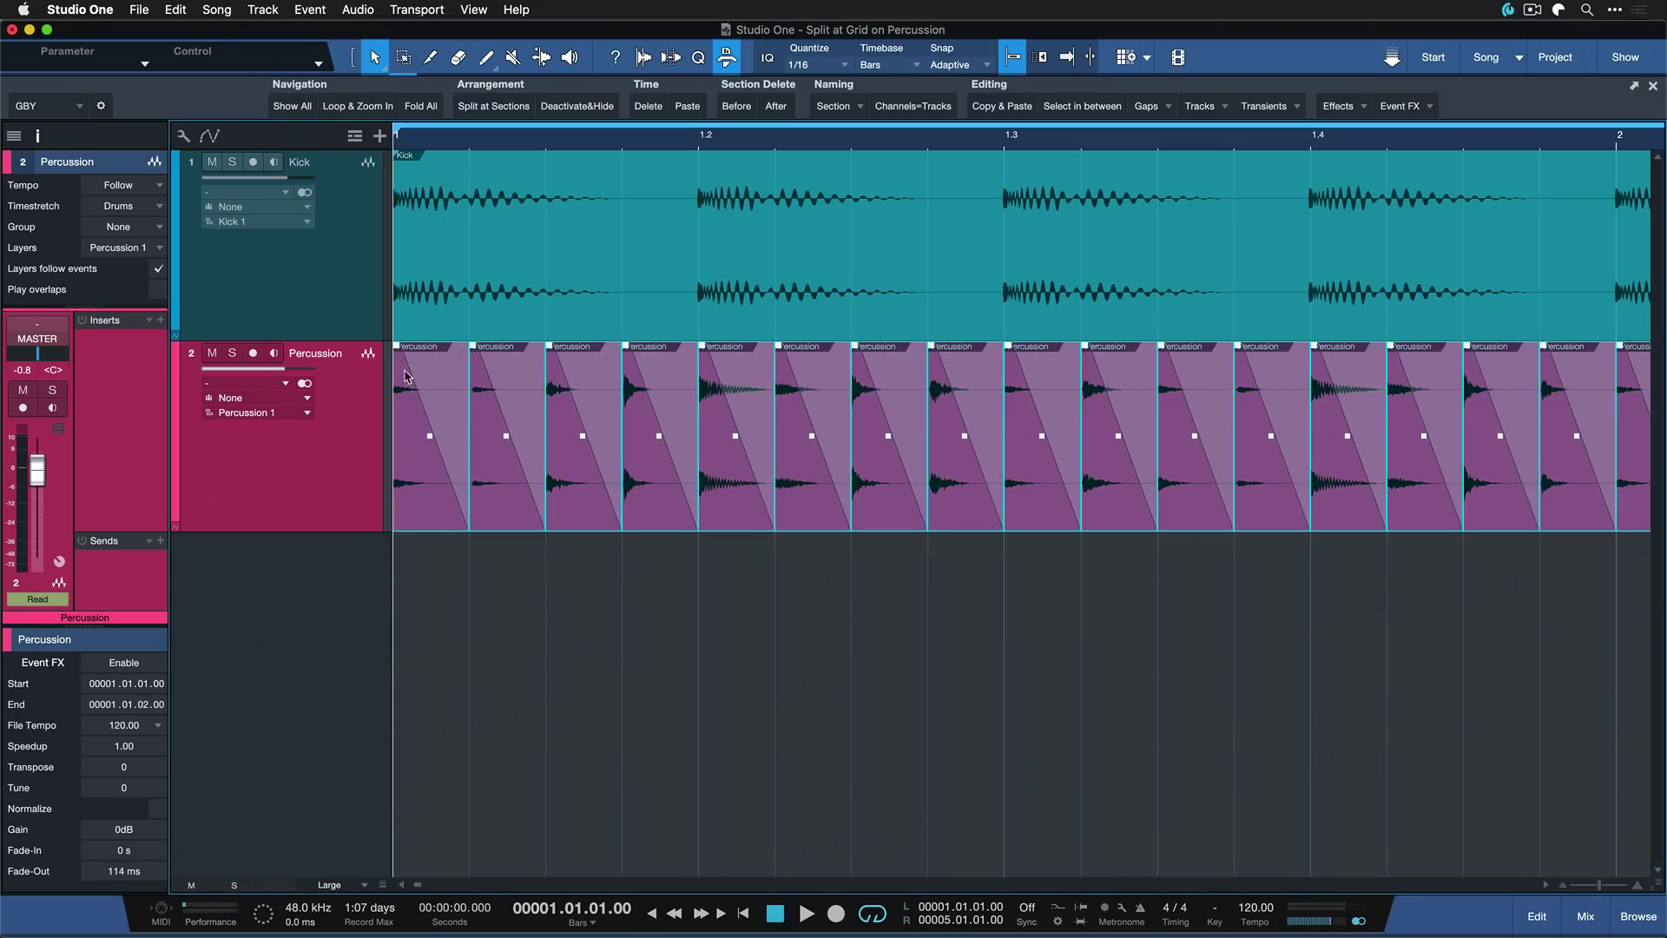
{"action": "mouse_move", "coordinate": [428, 438]}
{"action": "left_mouse_down"}
{"action": "mouse_move", "coordinate": [439, 375]}
{"action": "mouse_move", "coordinate": [422, 451]}
{"action": "left_mouse_up"}
Undo the fades to restore a single unsplit Percussion event and audition it
{"action": "key", "text": "super+z"}
{"action": "key", "text": "super+z"}
{"action": "key", "text": "super+z"}
{"action": "key", "text": "w"}
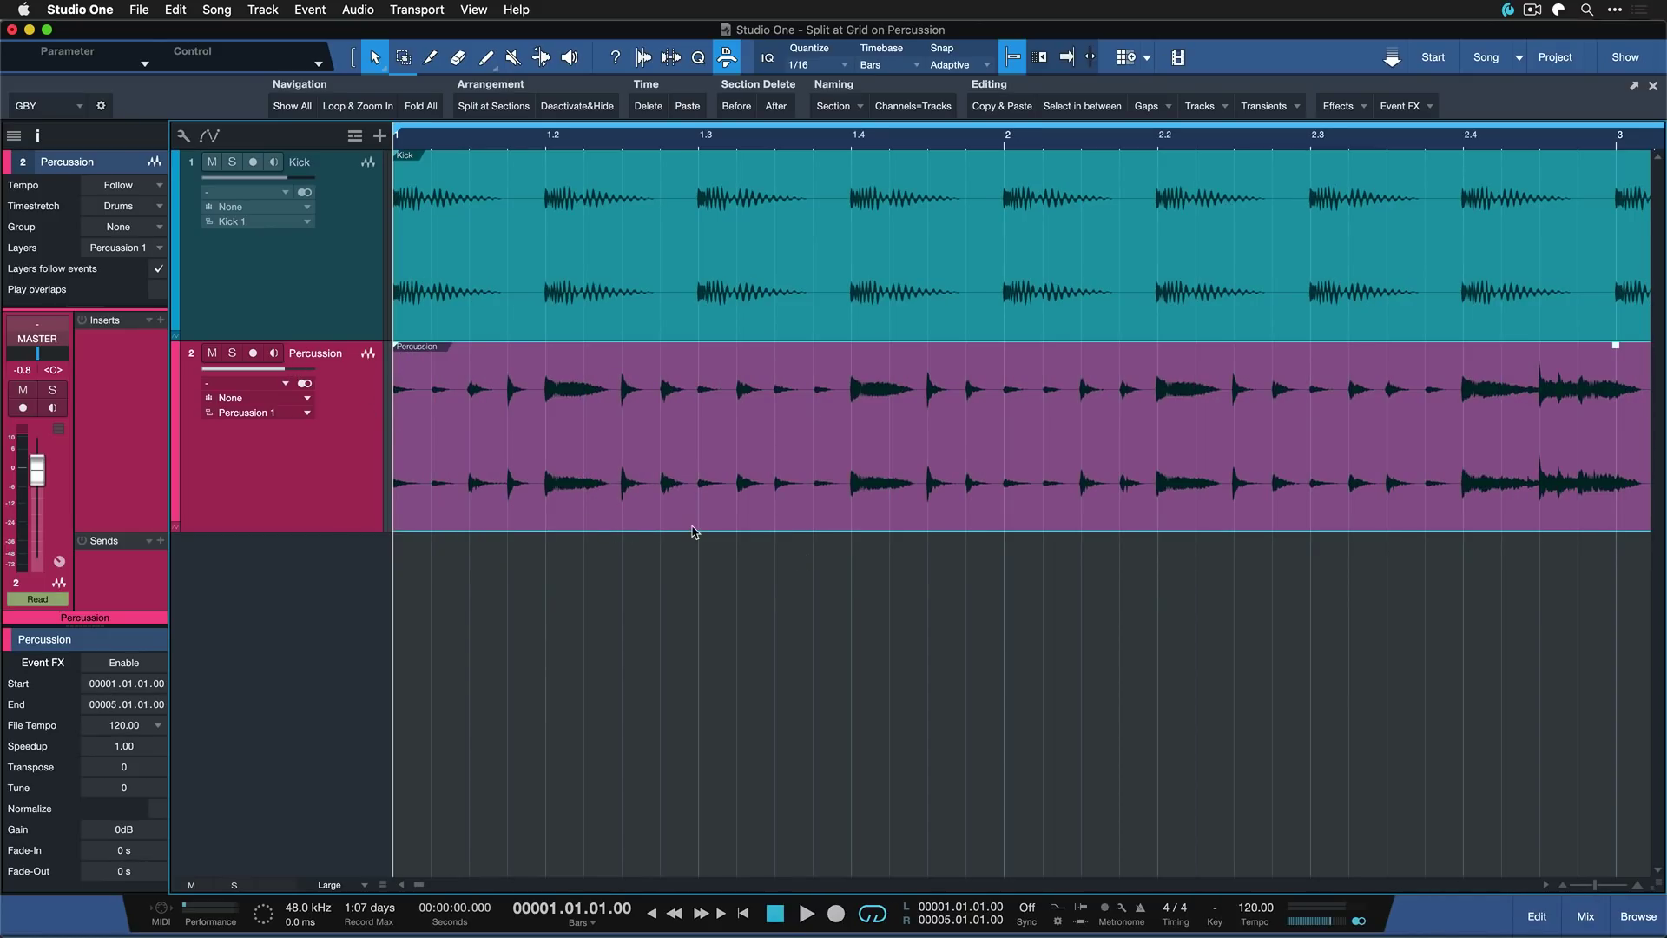
{"action": "key", "text": "space"}
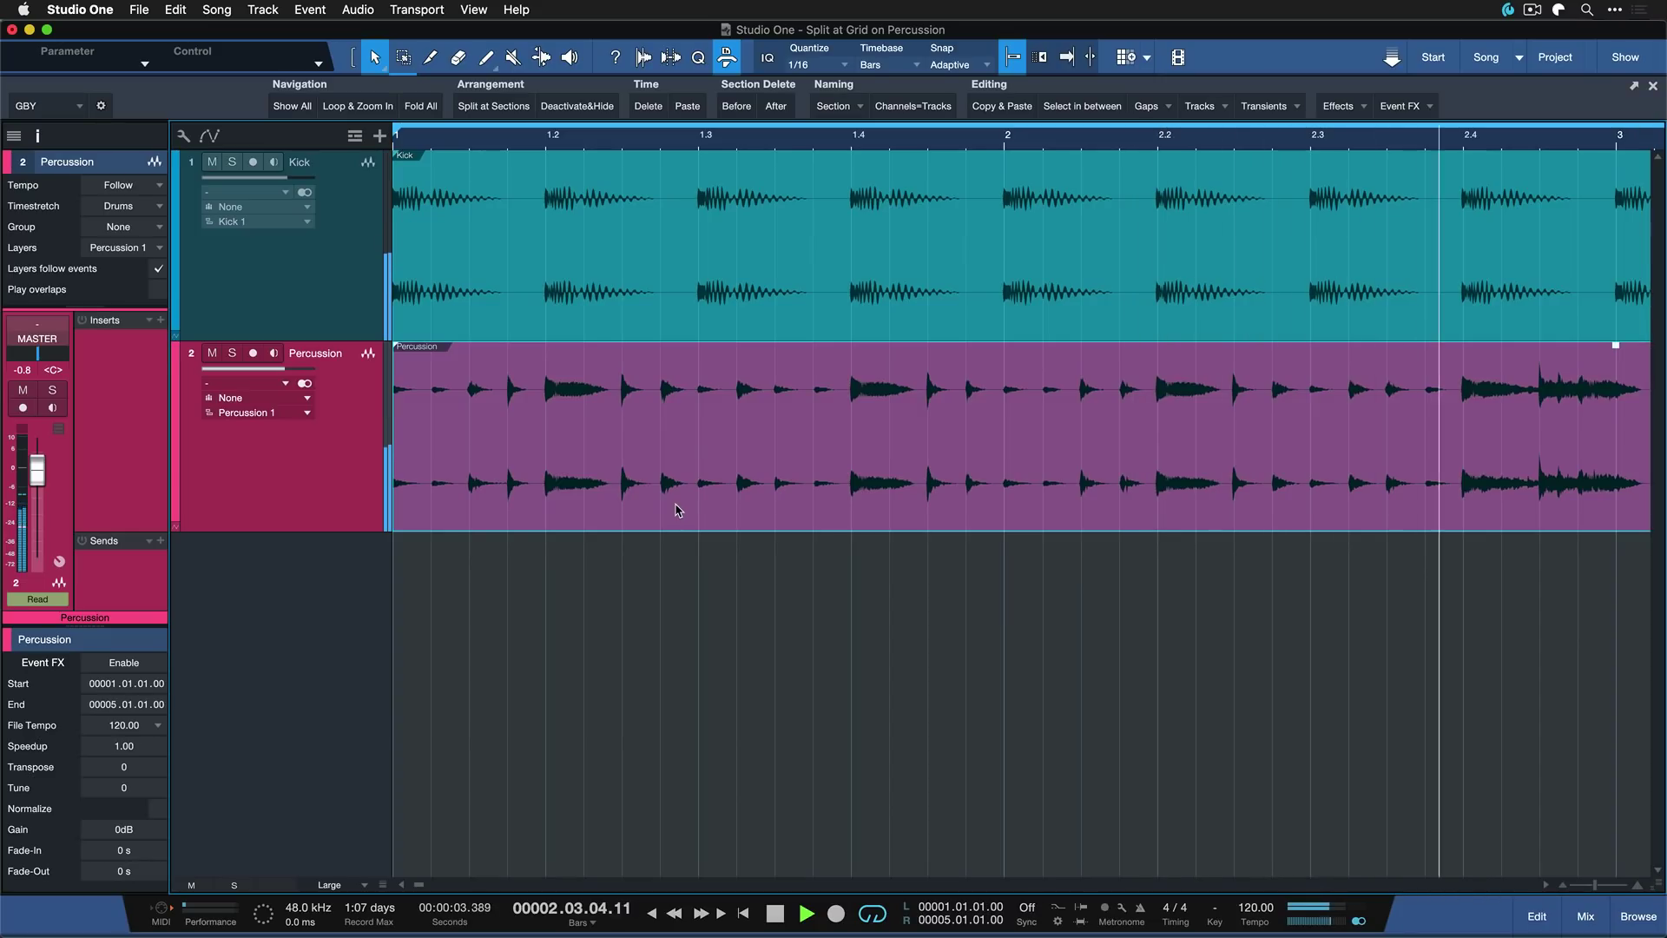
{"action": "key", "text": "space"}
Re-split Percussion at 1/16 and try exponential fade-outs on all slices during playback
{"action": "right_click", "coordinate": [522, 452]}
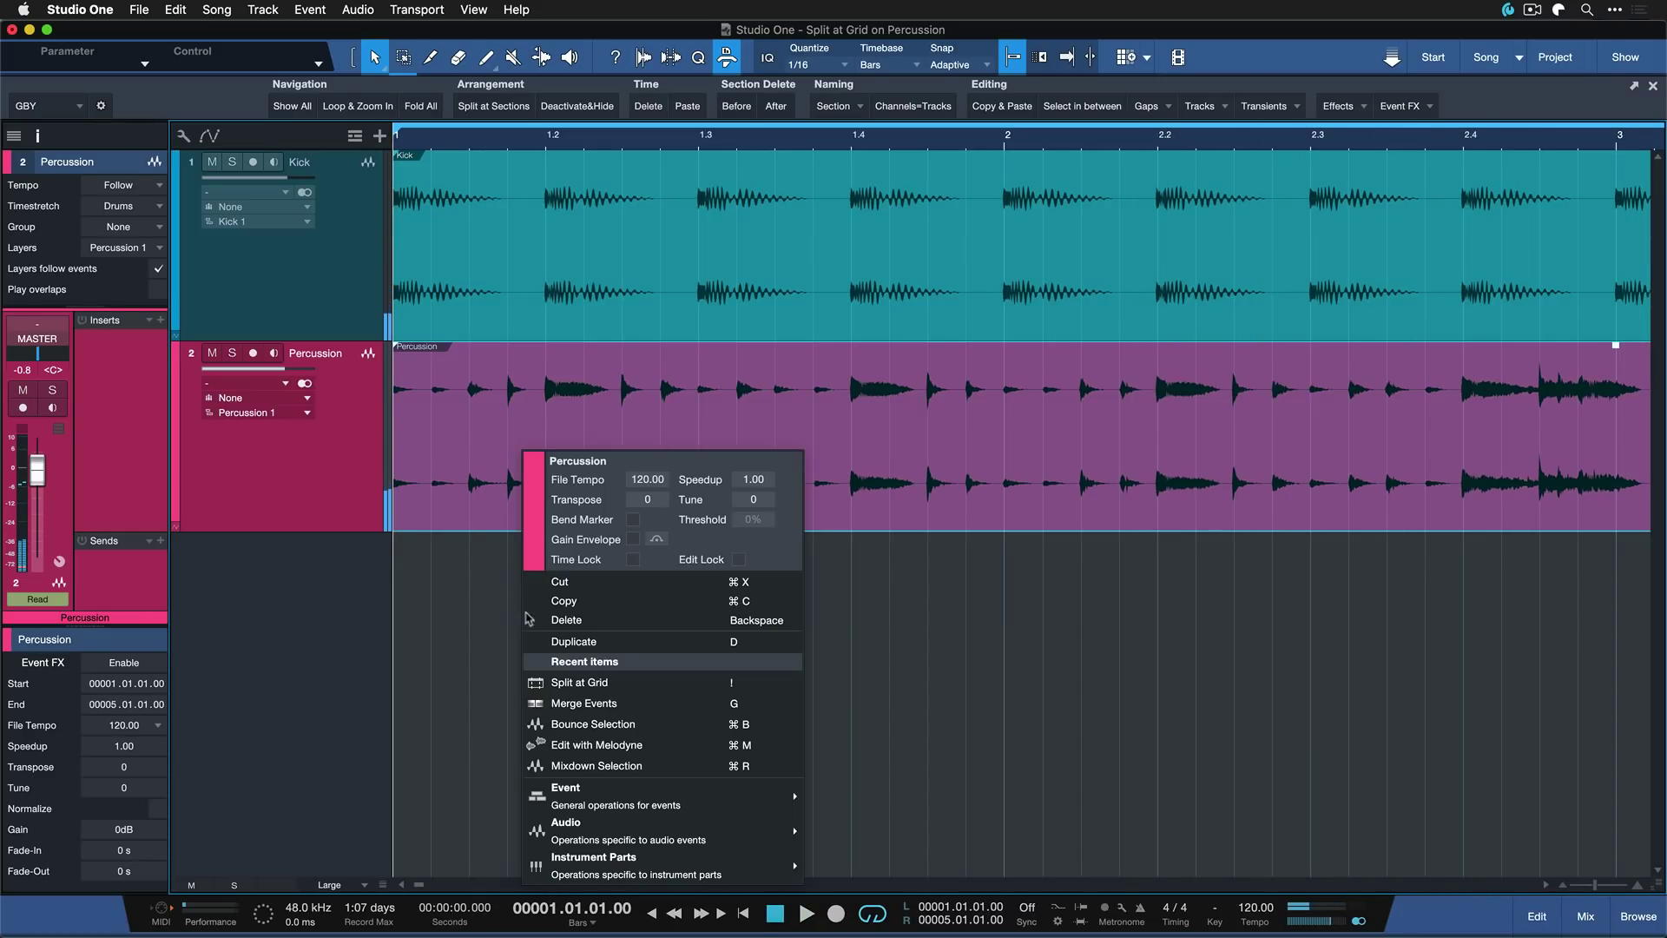
{"action": "left_click", "coordinate": [627, 688]}
{"action": "key", "text": "e"}
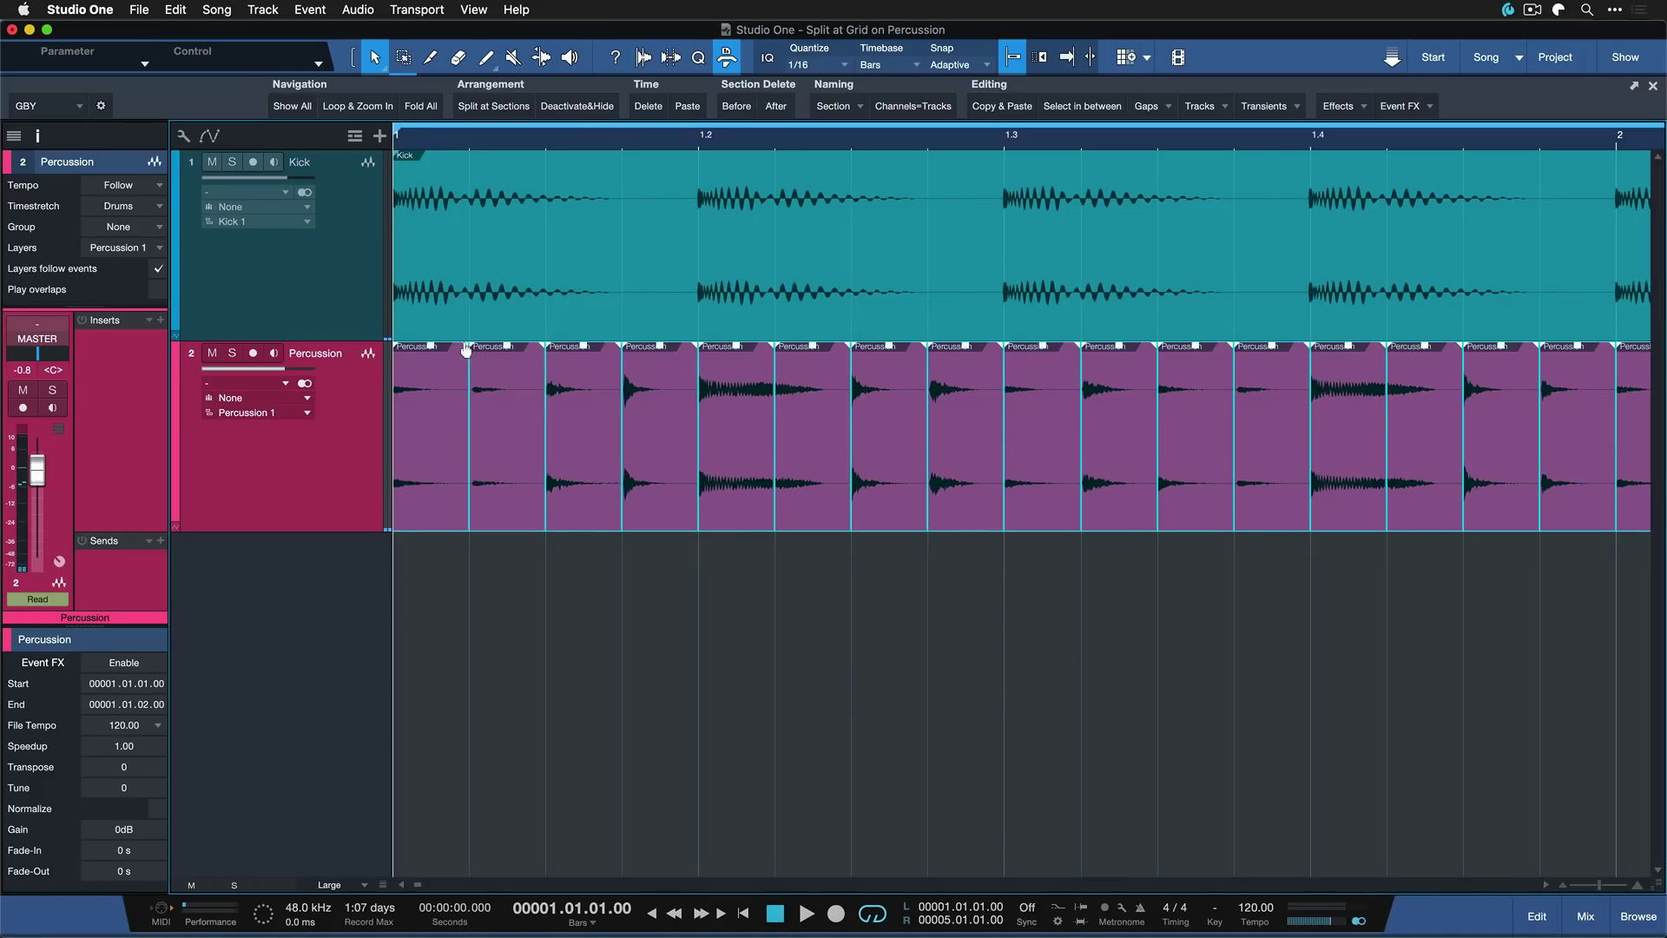
{"action": "key", "text": "space"}
{"action": "left_click_drag", "start_coordinate": [467, 350], "coordinate": [402, 352]}
{"action": "left_click_drag", "start_coordinate": [425, 439], "coordinate": [423, 466]}
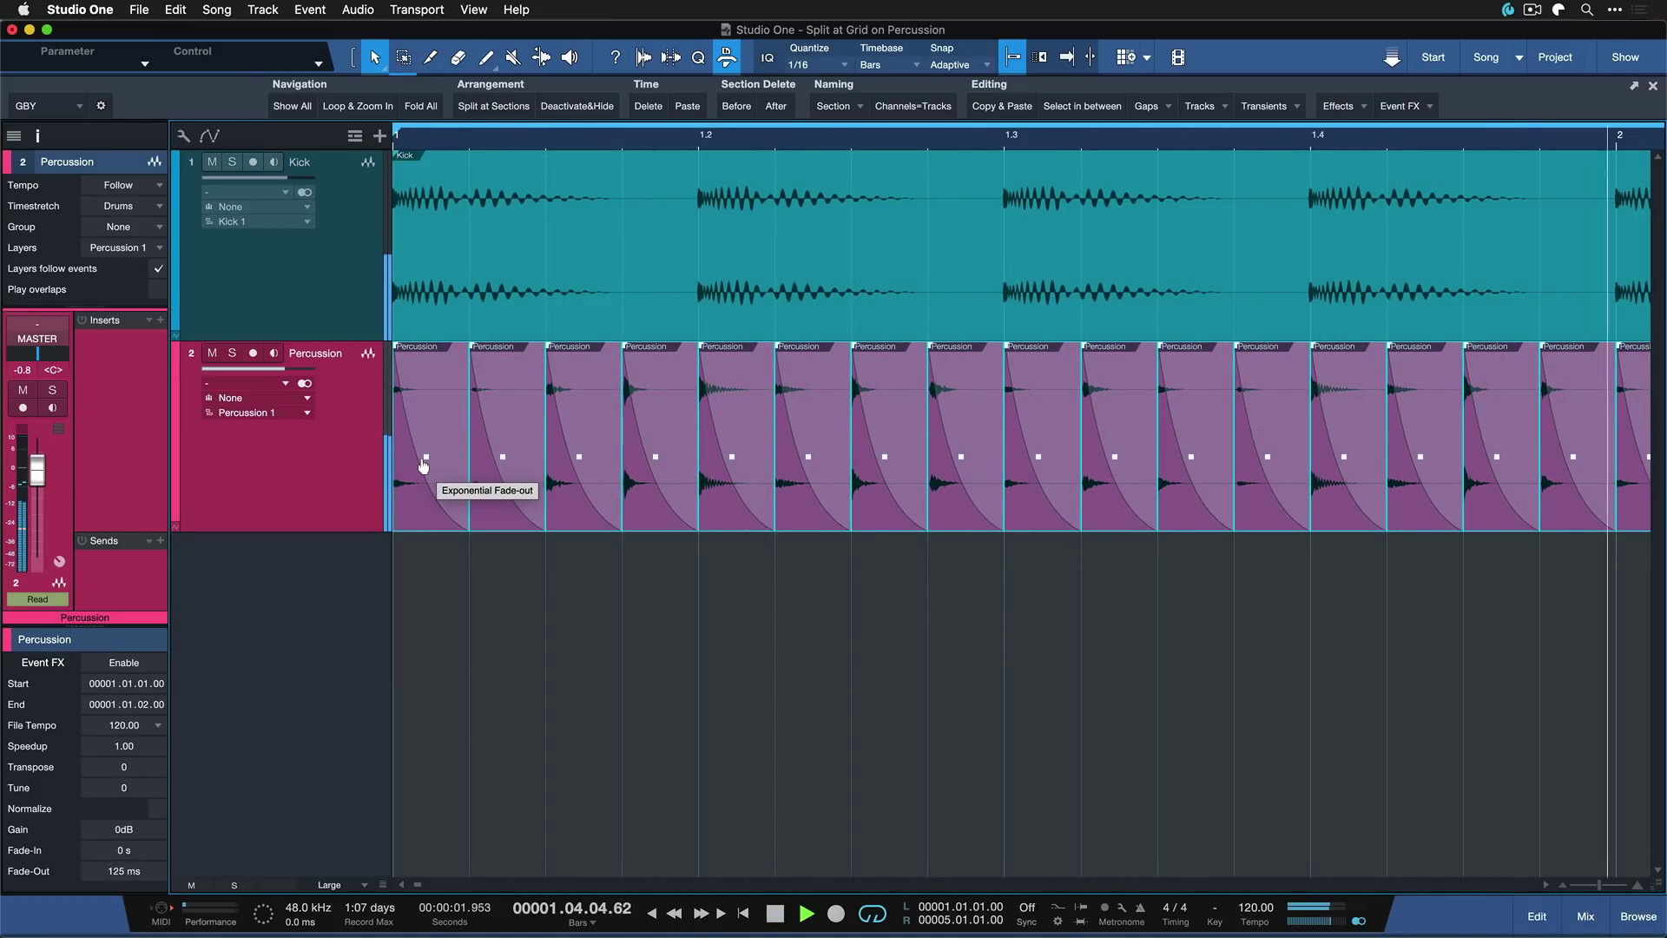
Try raising the Percussion fader to +3.6 dB, then undo the fades and volume change
{"action": "left_click_drag", "start_coordinate": [38, 481], "coordinate": [37, 464]}
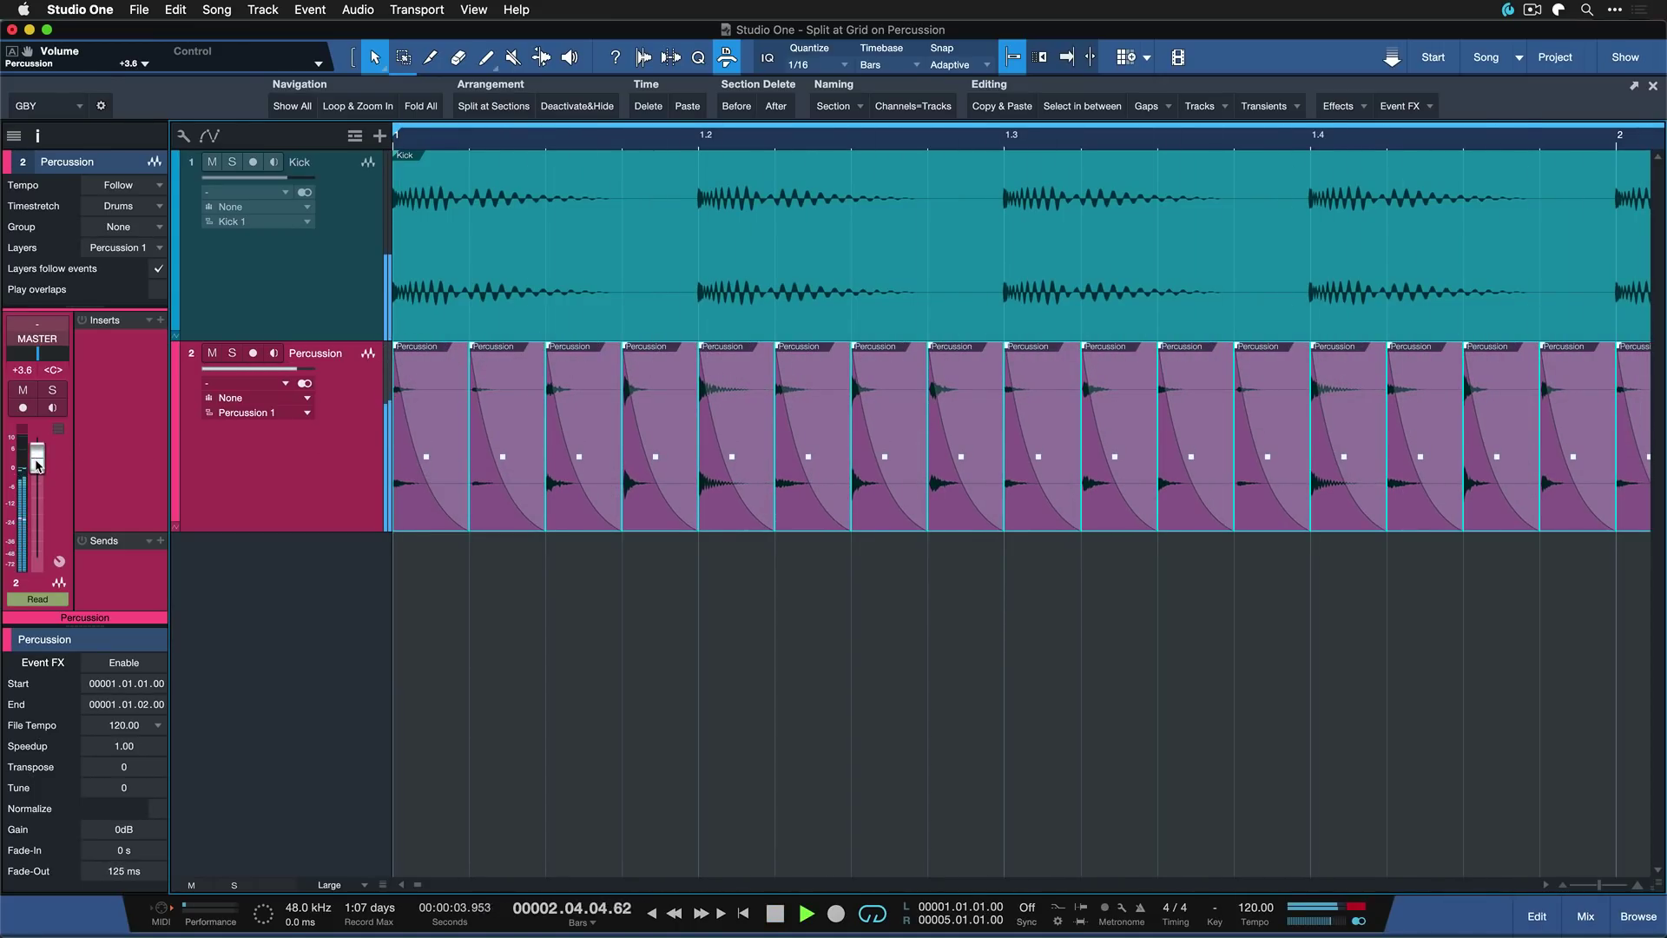
{"action": "key", "text": "z"}
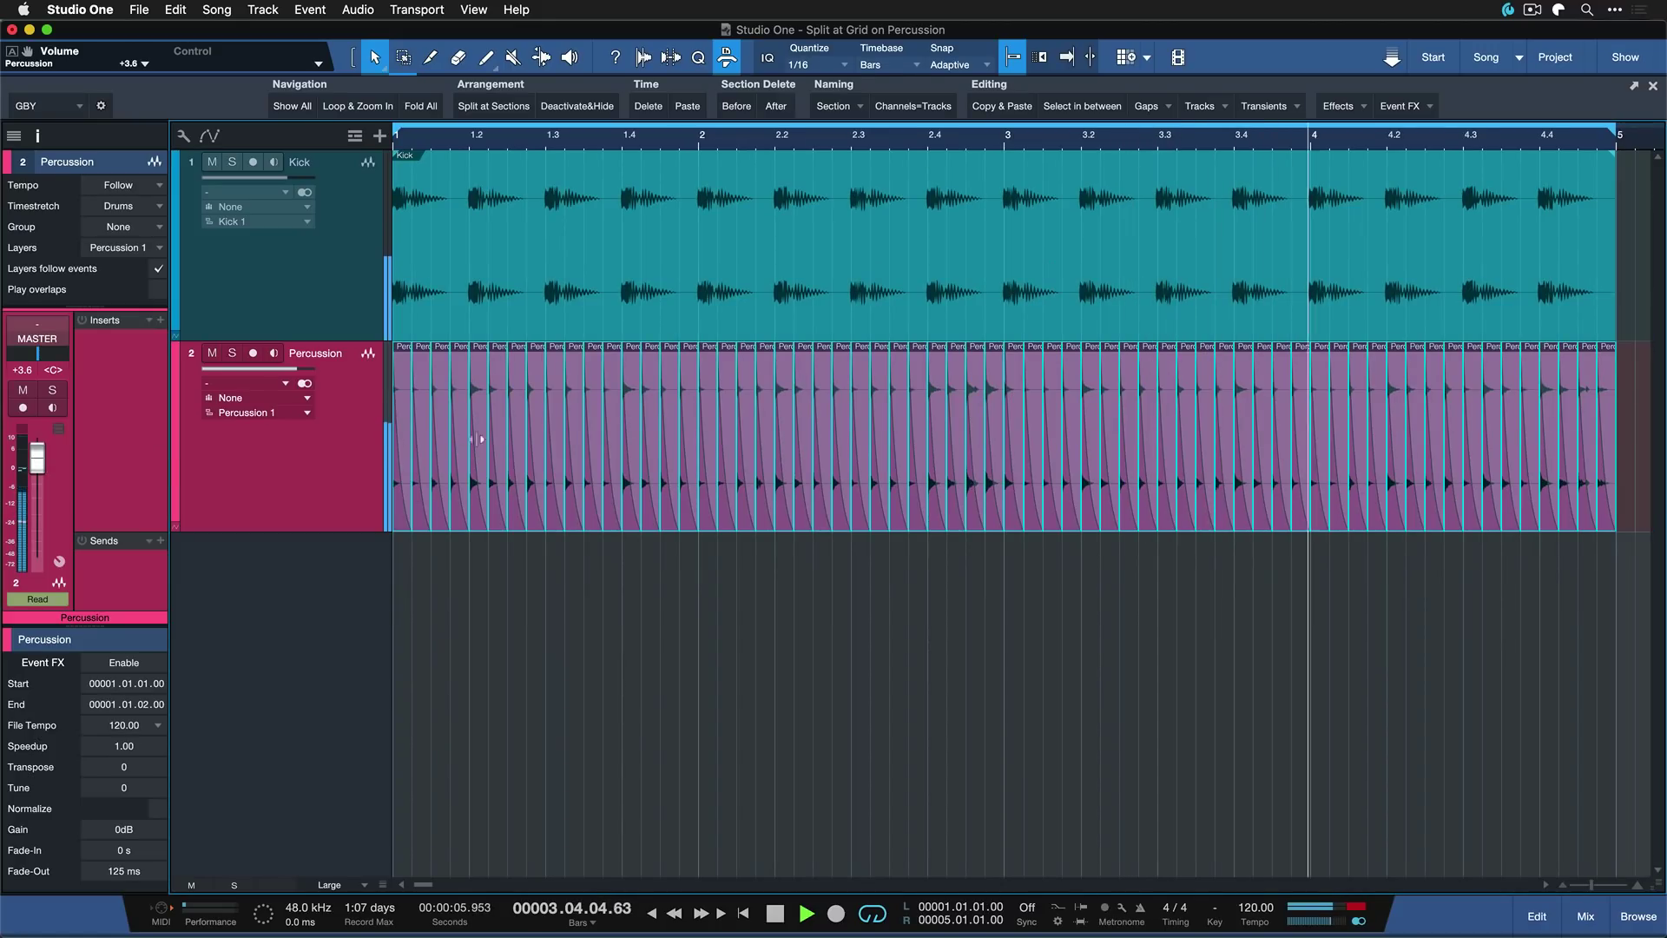
{"action": "key", "text": "space"}
{"action": "key", "text": "z"}
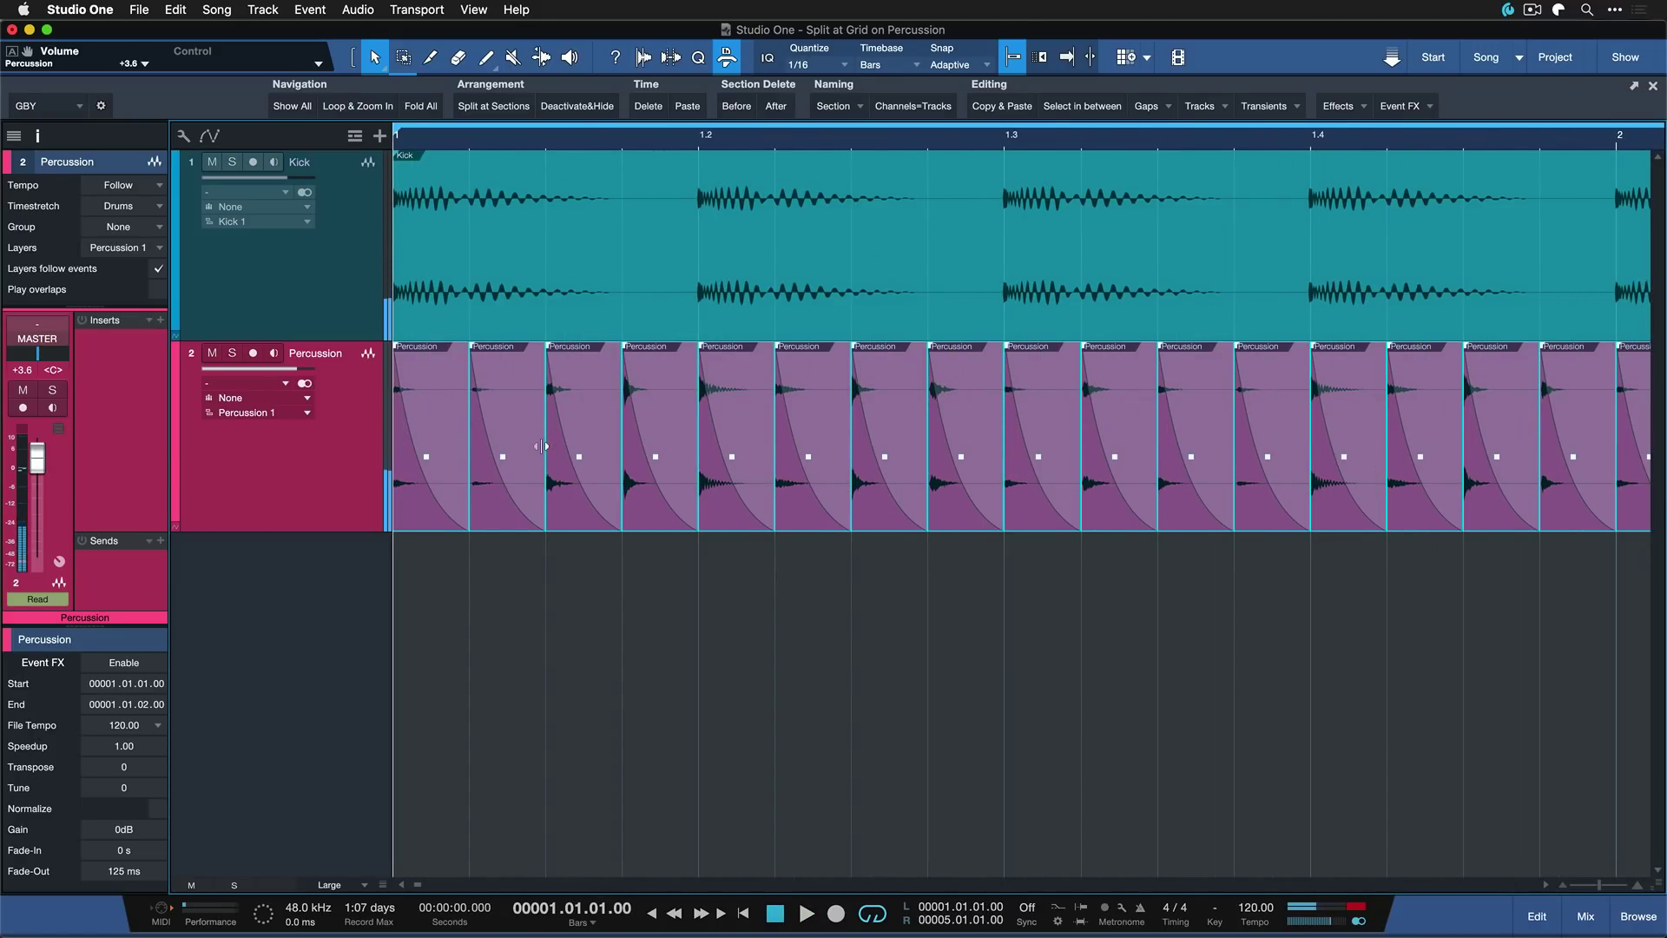
{"action": "key", "text": "ctrl+z"}
{"action": "key", "text": "ctrl+z"}
{"action": "key", "text": "ctrl+z"}
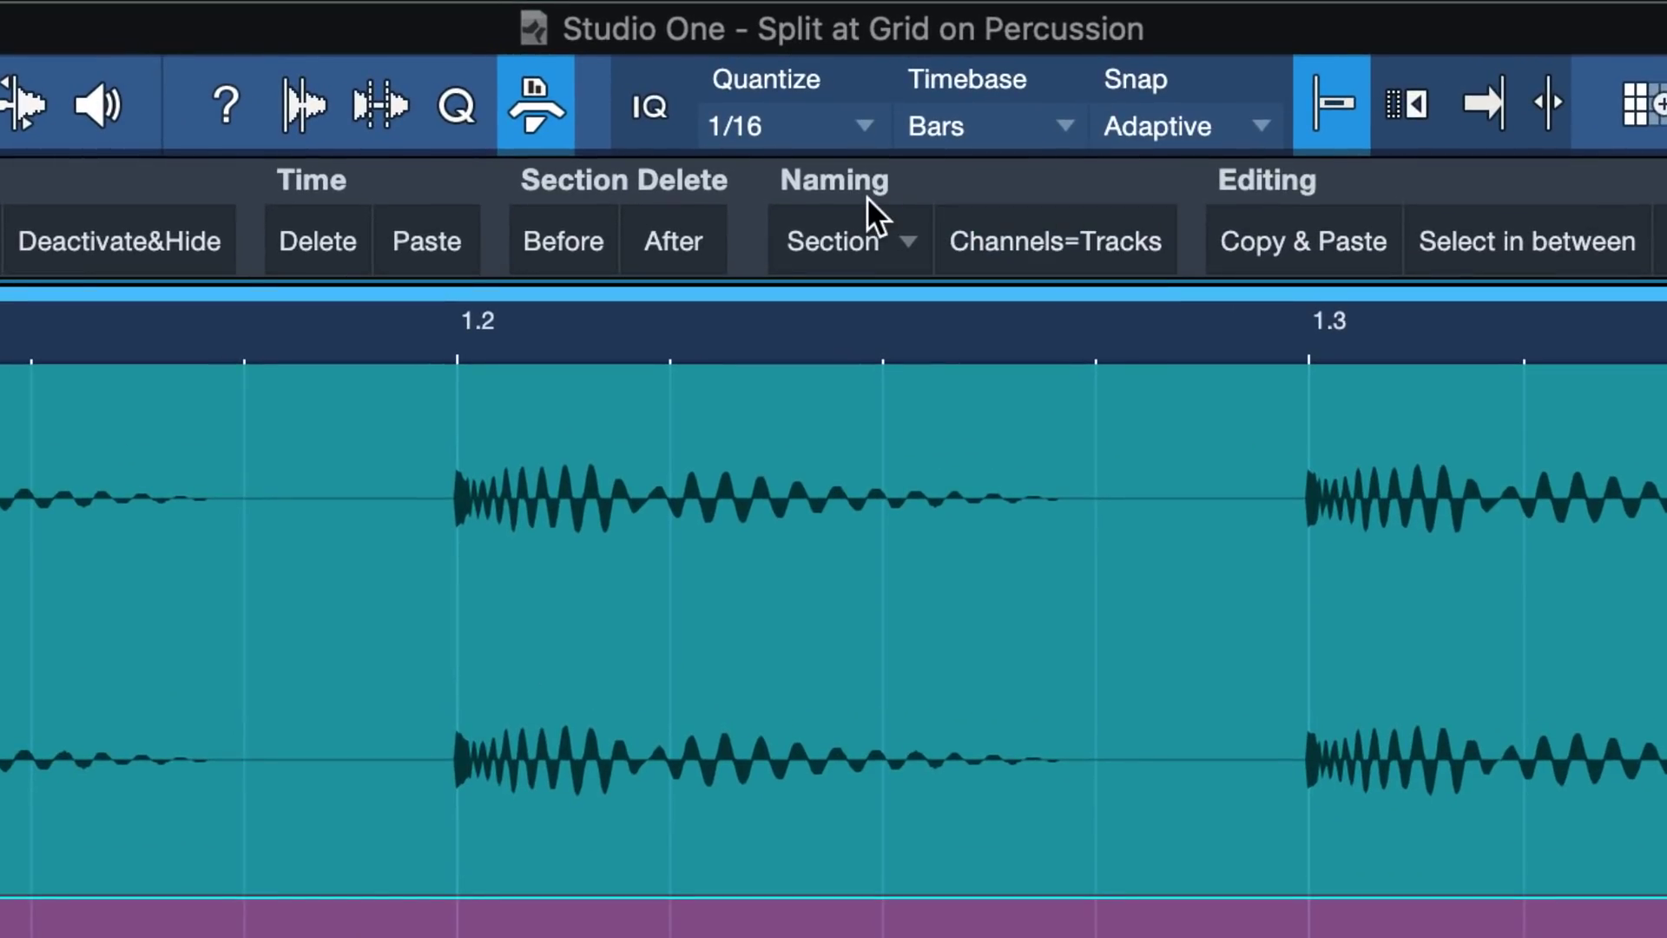
Set Quantize to 1/8 triplets and split the Percussion event at the grid
{"action": "left_click", "coordinate": [834, 76]}
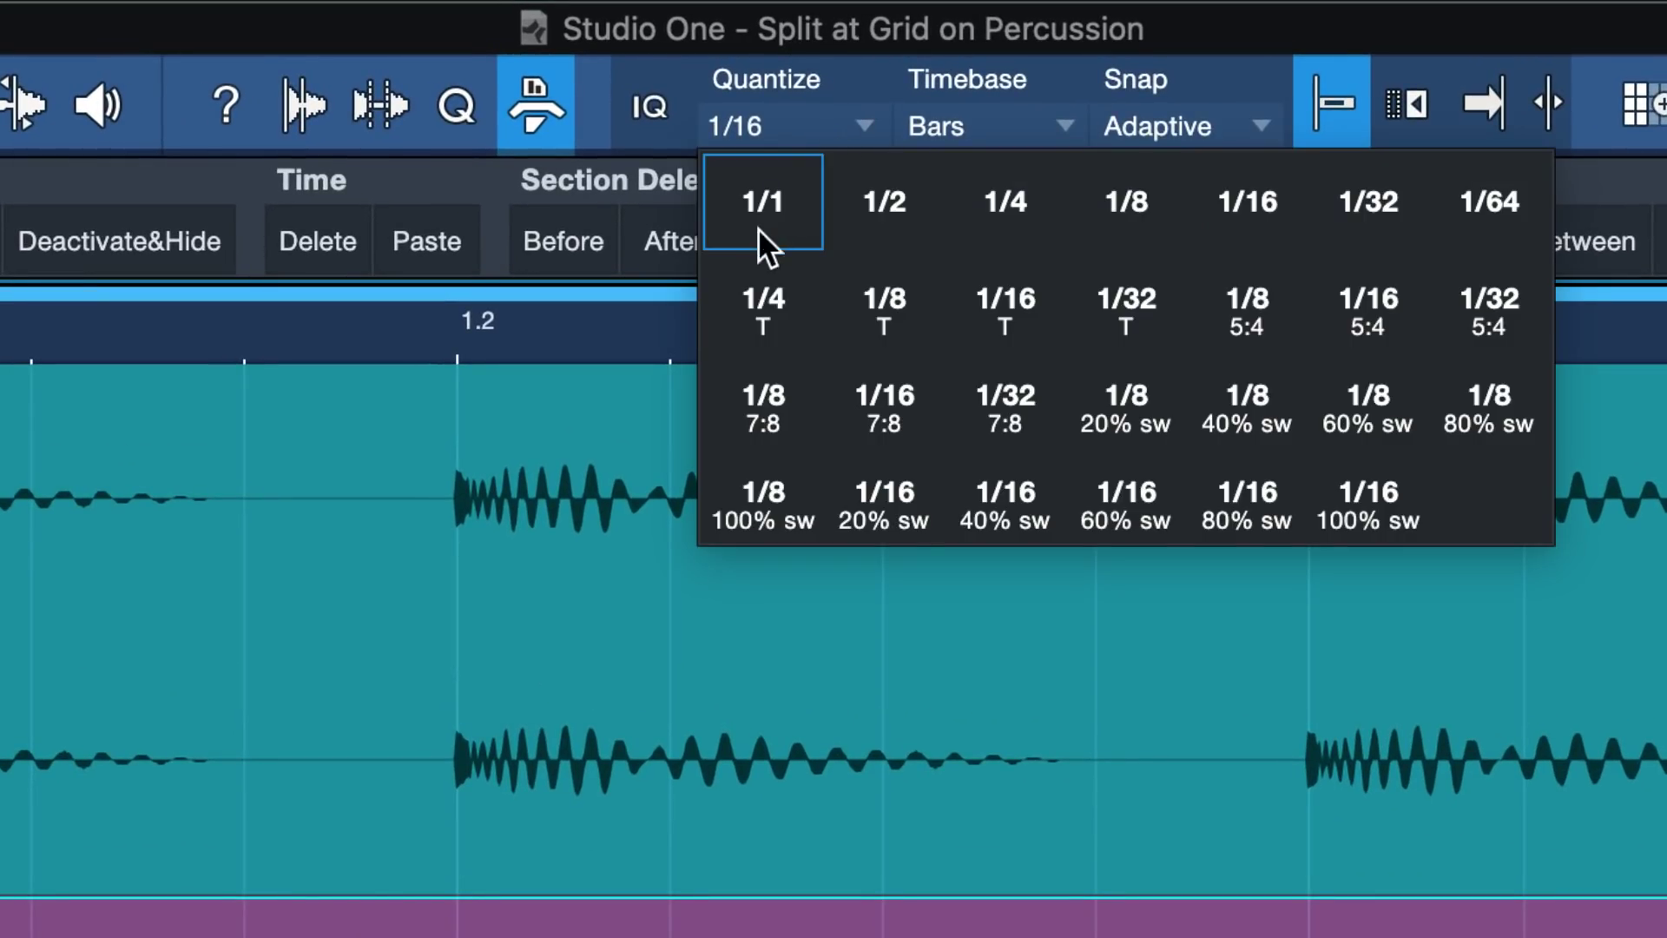
{"action": "left_click", "coordinate": [906, 312]}
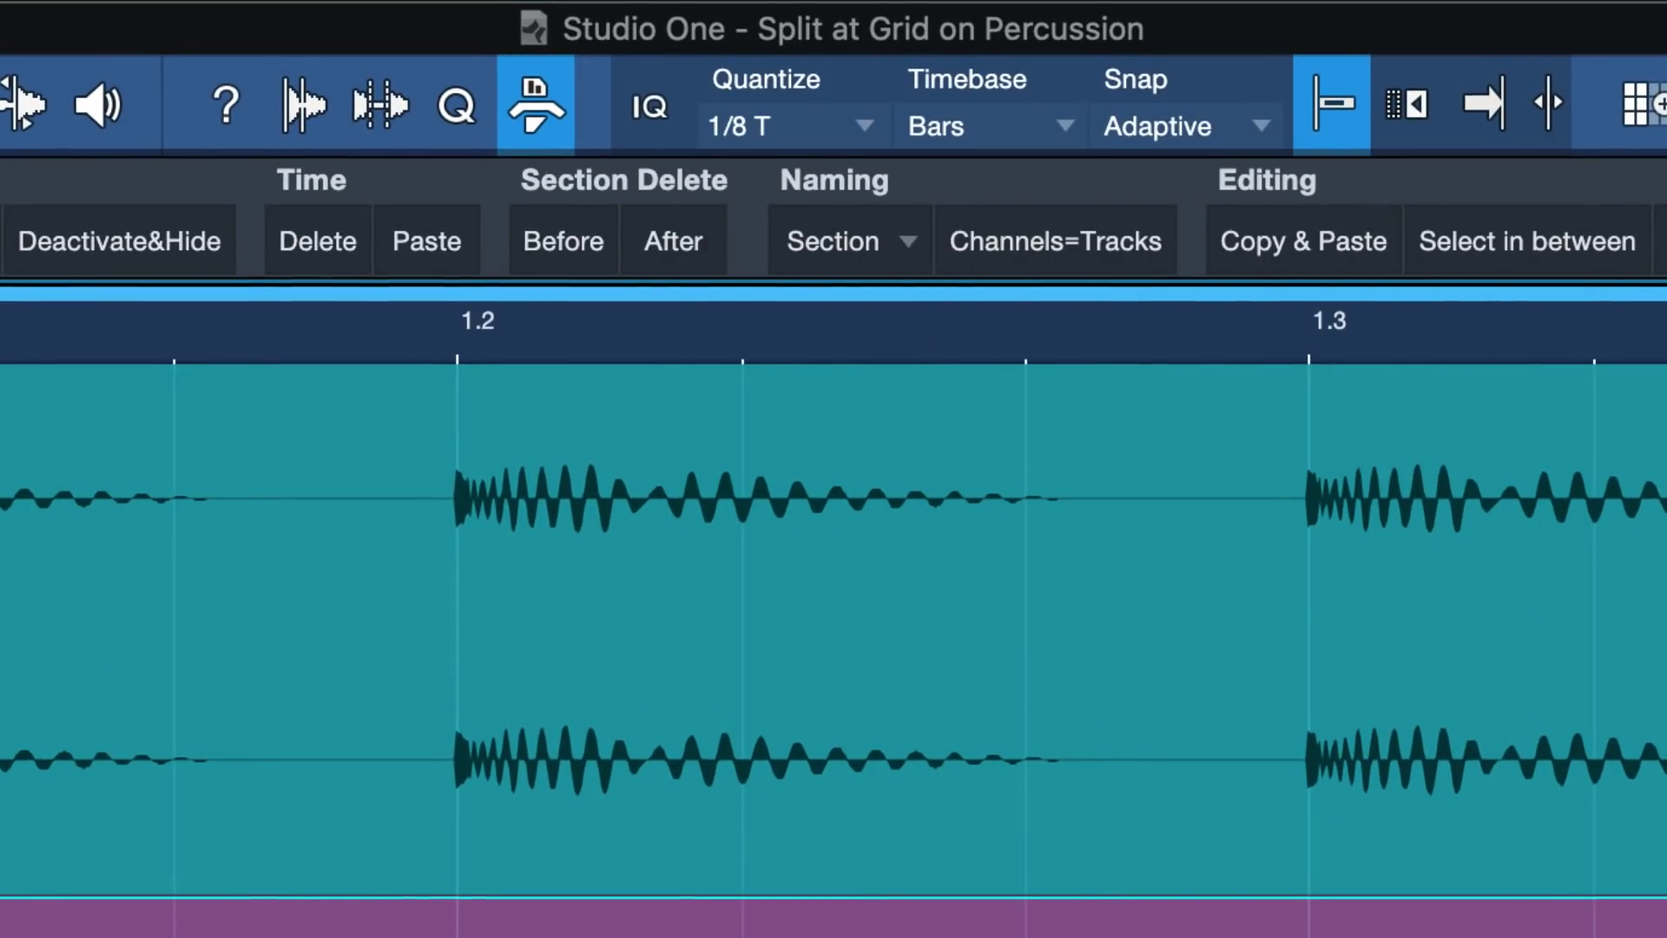
{"action": "right_click", "coordinate": [401, 257]}
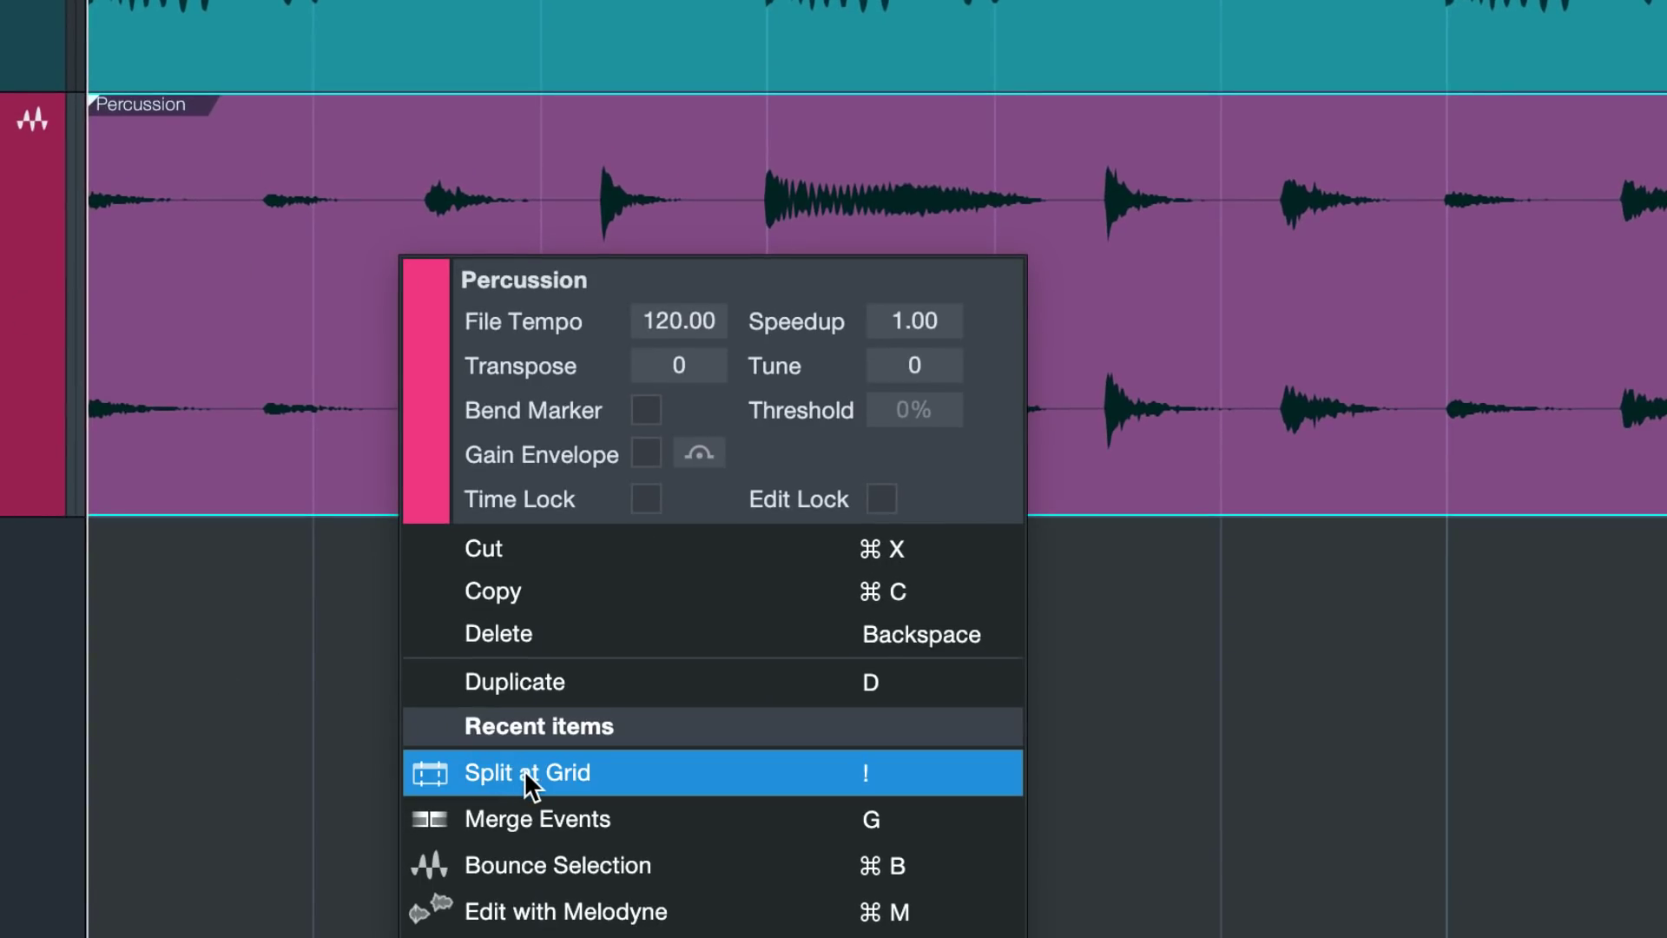
{"action": "left_click", "coordinate": [523, 769]}
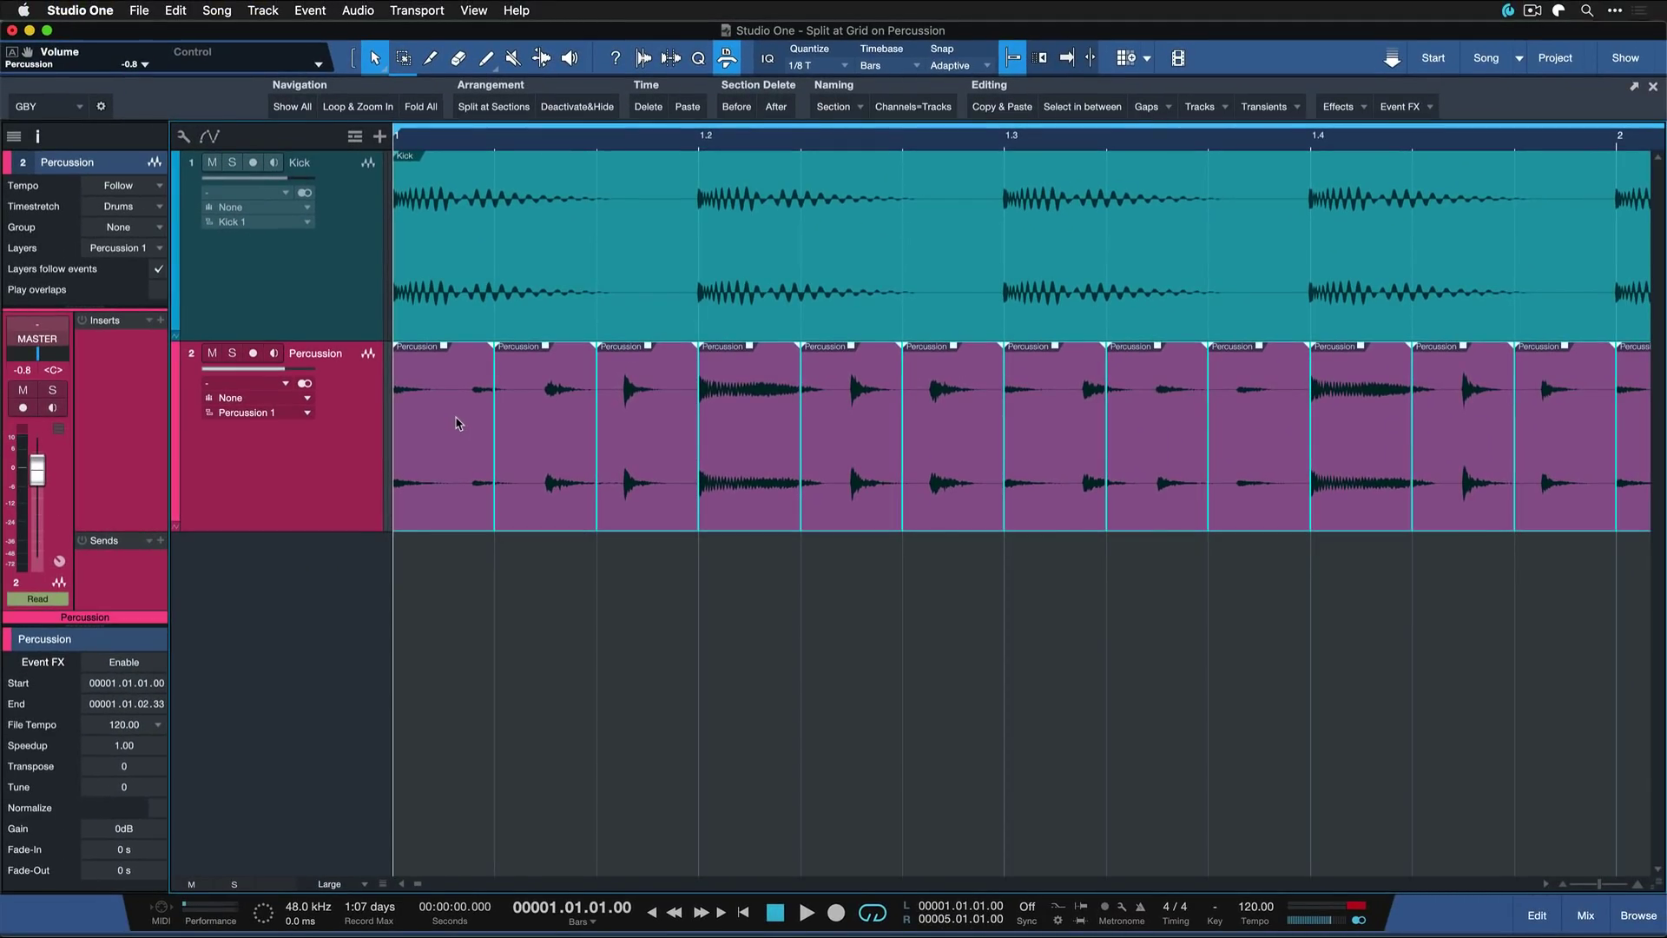
Give every triplet slice a full-length exponential fade-out and raise the Percussion track volume
{"action": "key", "text": "space"}
{"action": "left_click_drag", "start_coordinate": [444, 345], "coordinate": [398, 348]}
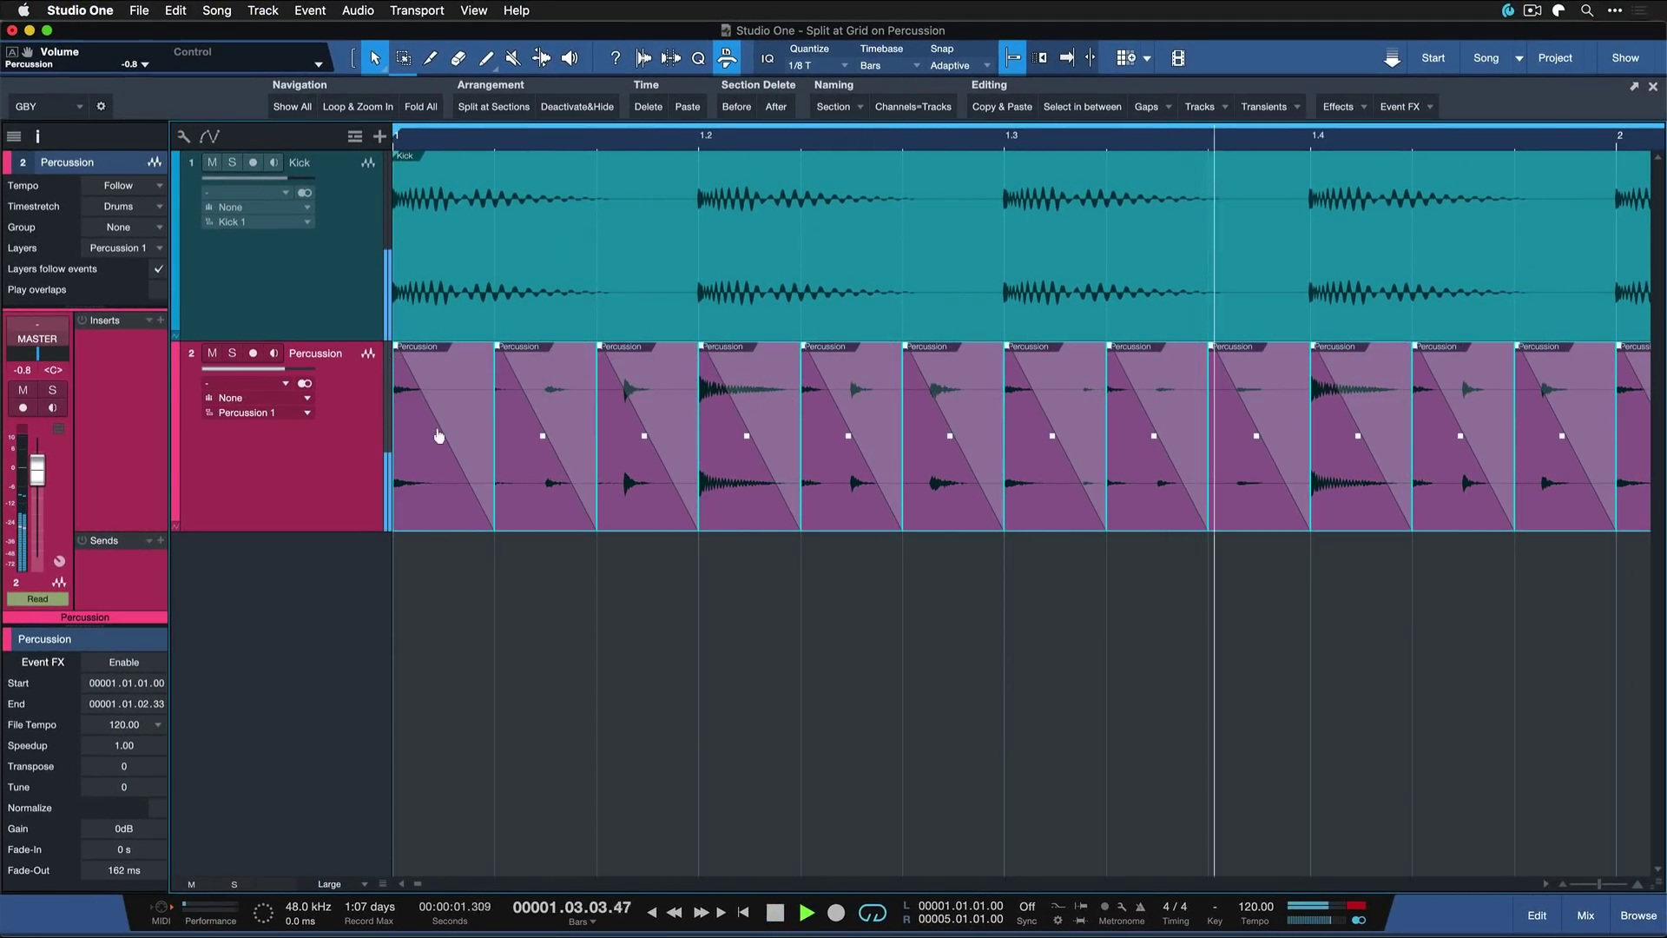
{"action": "left_click_drag", "start_coordinate": [437, 437], "coordinate": [431, 496]}
{"action": "left_click_drag", "start_coordinate": [37, 472], "coordinate": [37, 462]}
{"action": "key", "text": "w"}
{"action": "key", "text": "w"}
{"action": "key", "text": "w"}
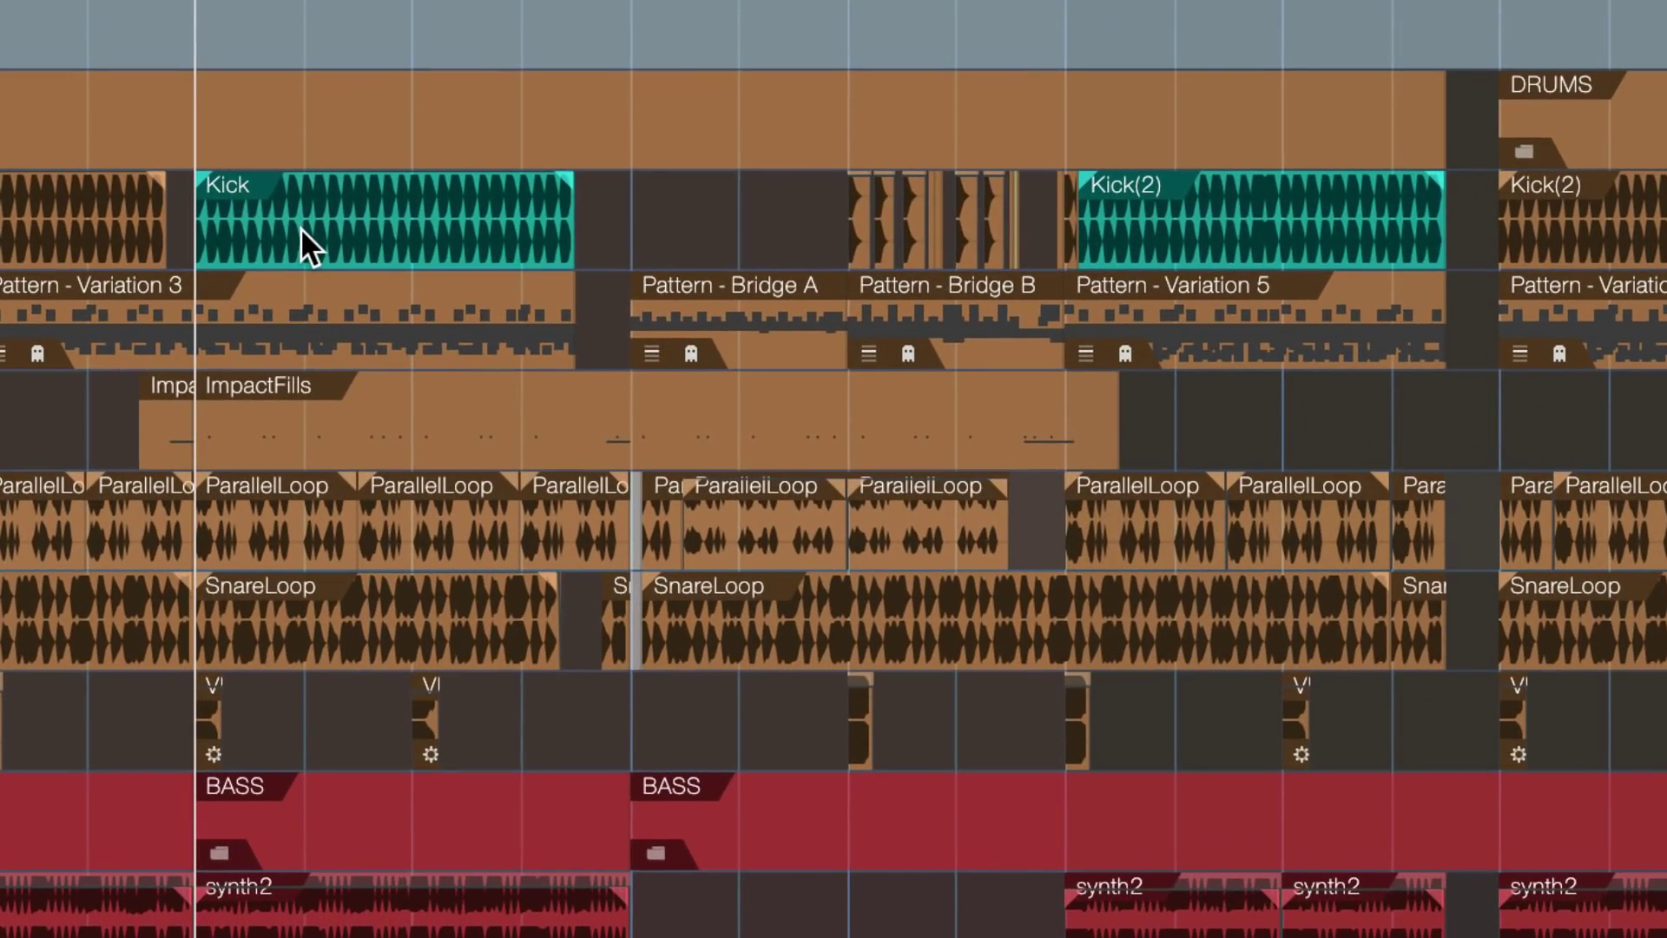
Switch the selection between the Kick and Kick(2) events, ending on Kick, and scroll the arrangement up
{"action": "left_click", "coordinate": [300, 228]}
{"action": "left_click", "coordinate": [1333, 219], "text": "shift"}
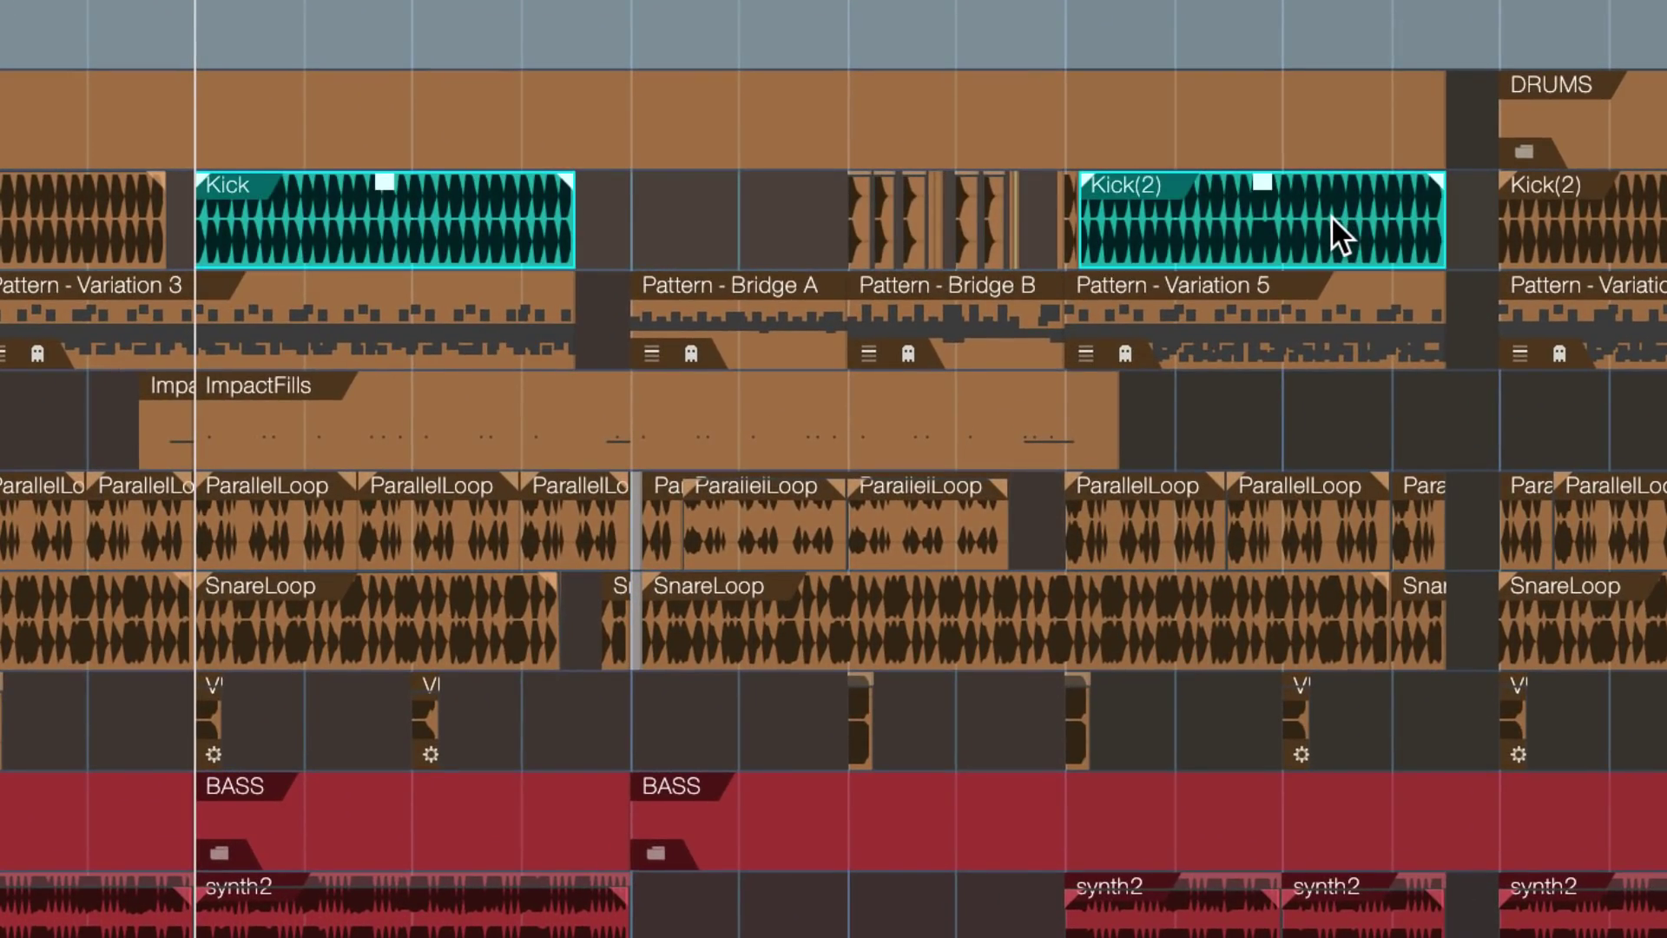
{"action": "left_click", "coordinate": [733, 234]}
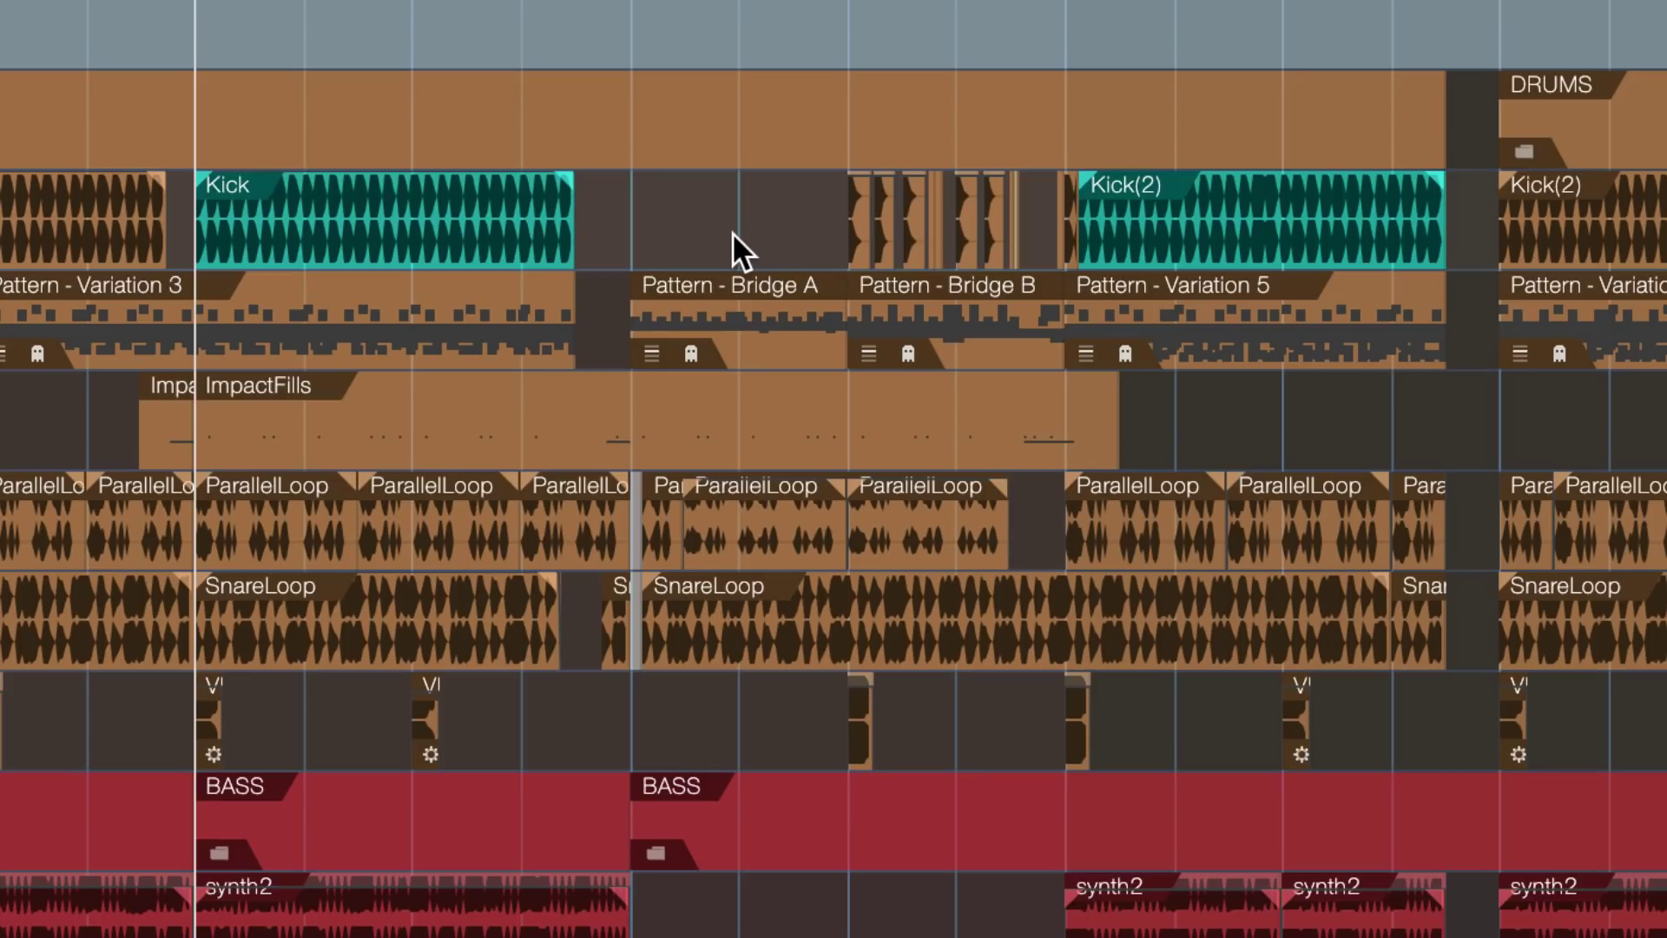
{"action": "left_click", "coordinate": [257, 220]}
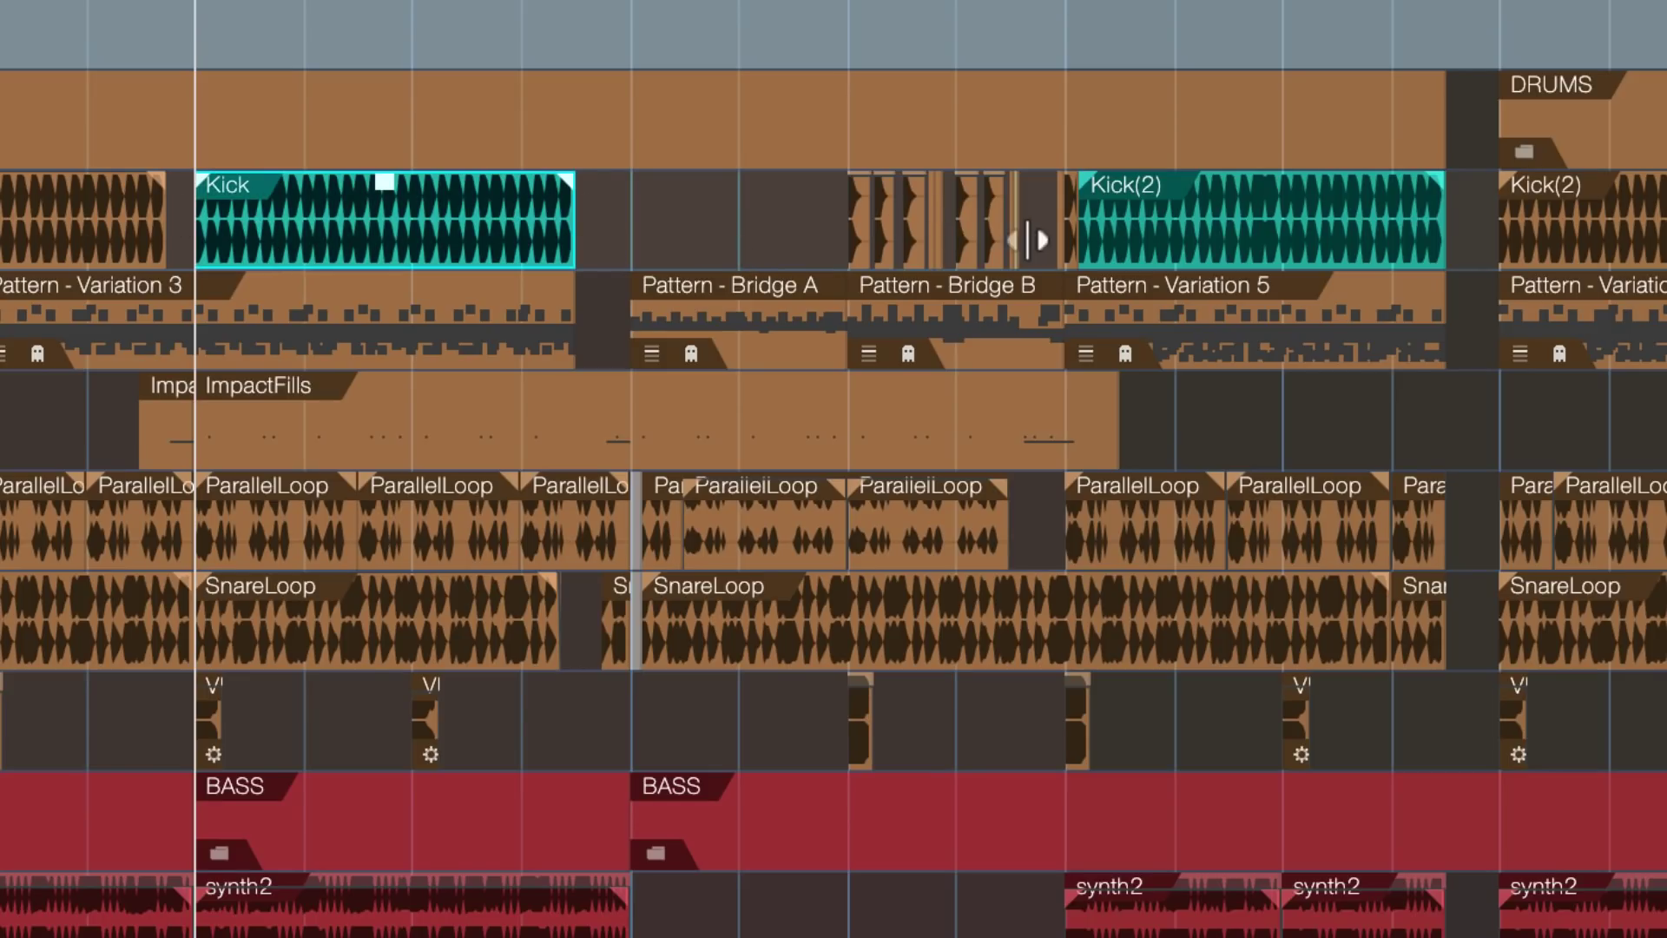
{"action": "left_click", "coordinate": [1251, 250]}
{"action": "left_click", "coordinate": [547, 246]}
{"action": "left_click", "coordinate": [1400, 260]}
{"action": "left_click", "coordinate": [298, 253]}
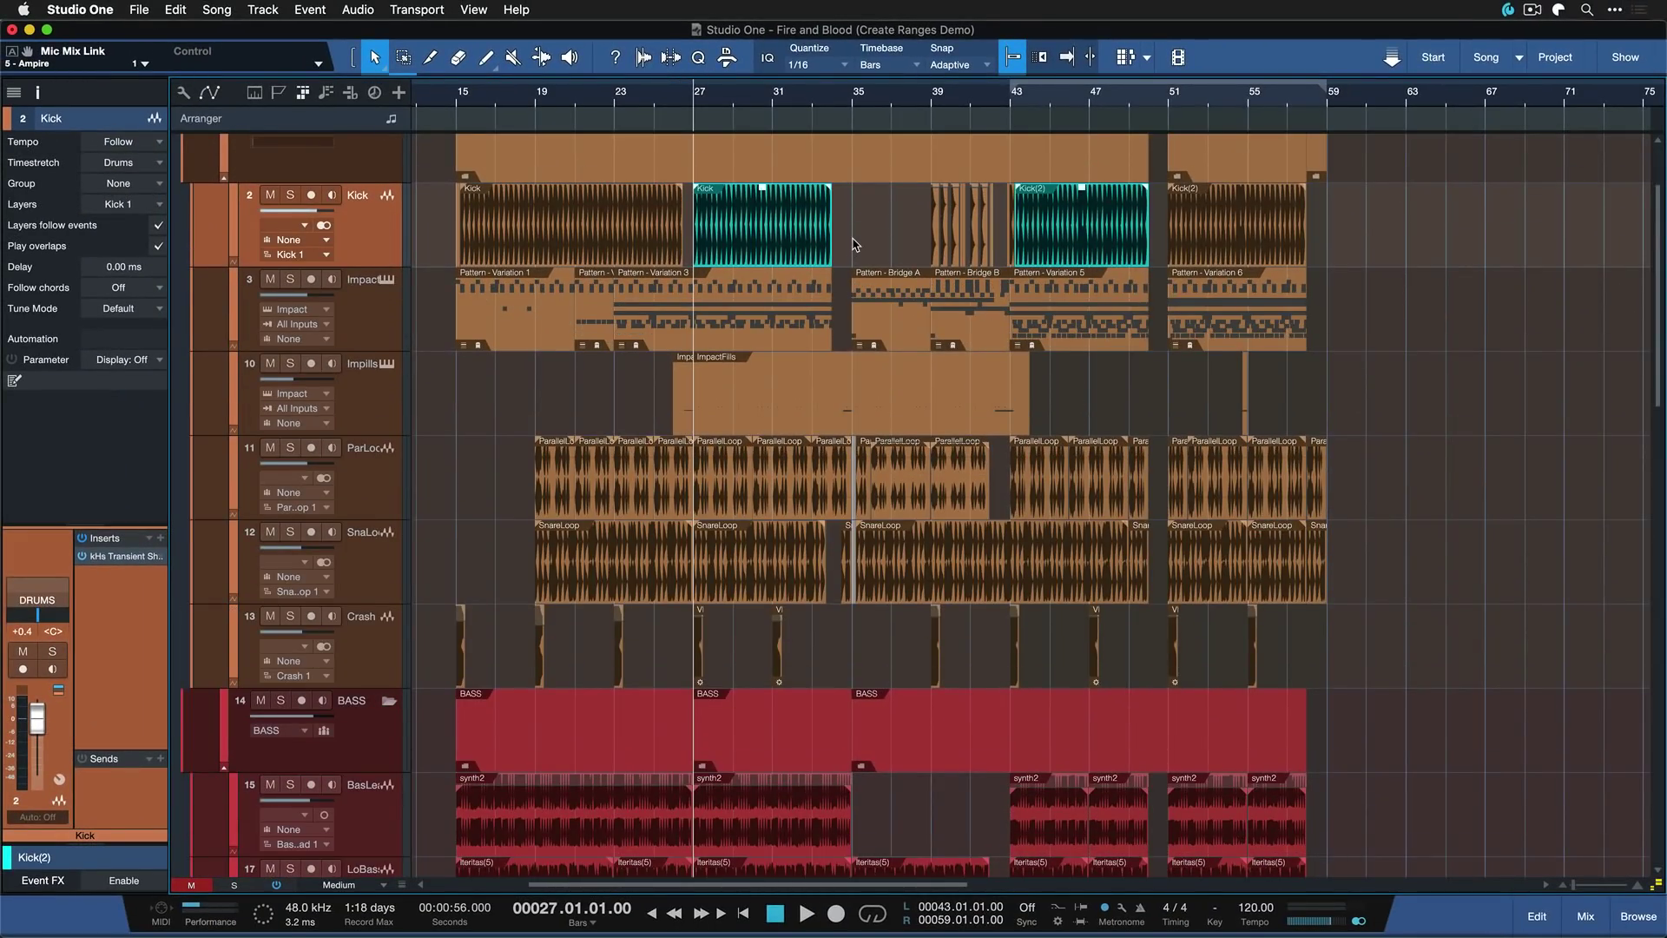
{"action": "scroll", "coordinate": [855, 244], "scroll_direction": "up", "scroll_amount": 3}
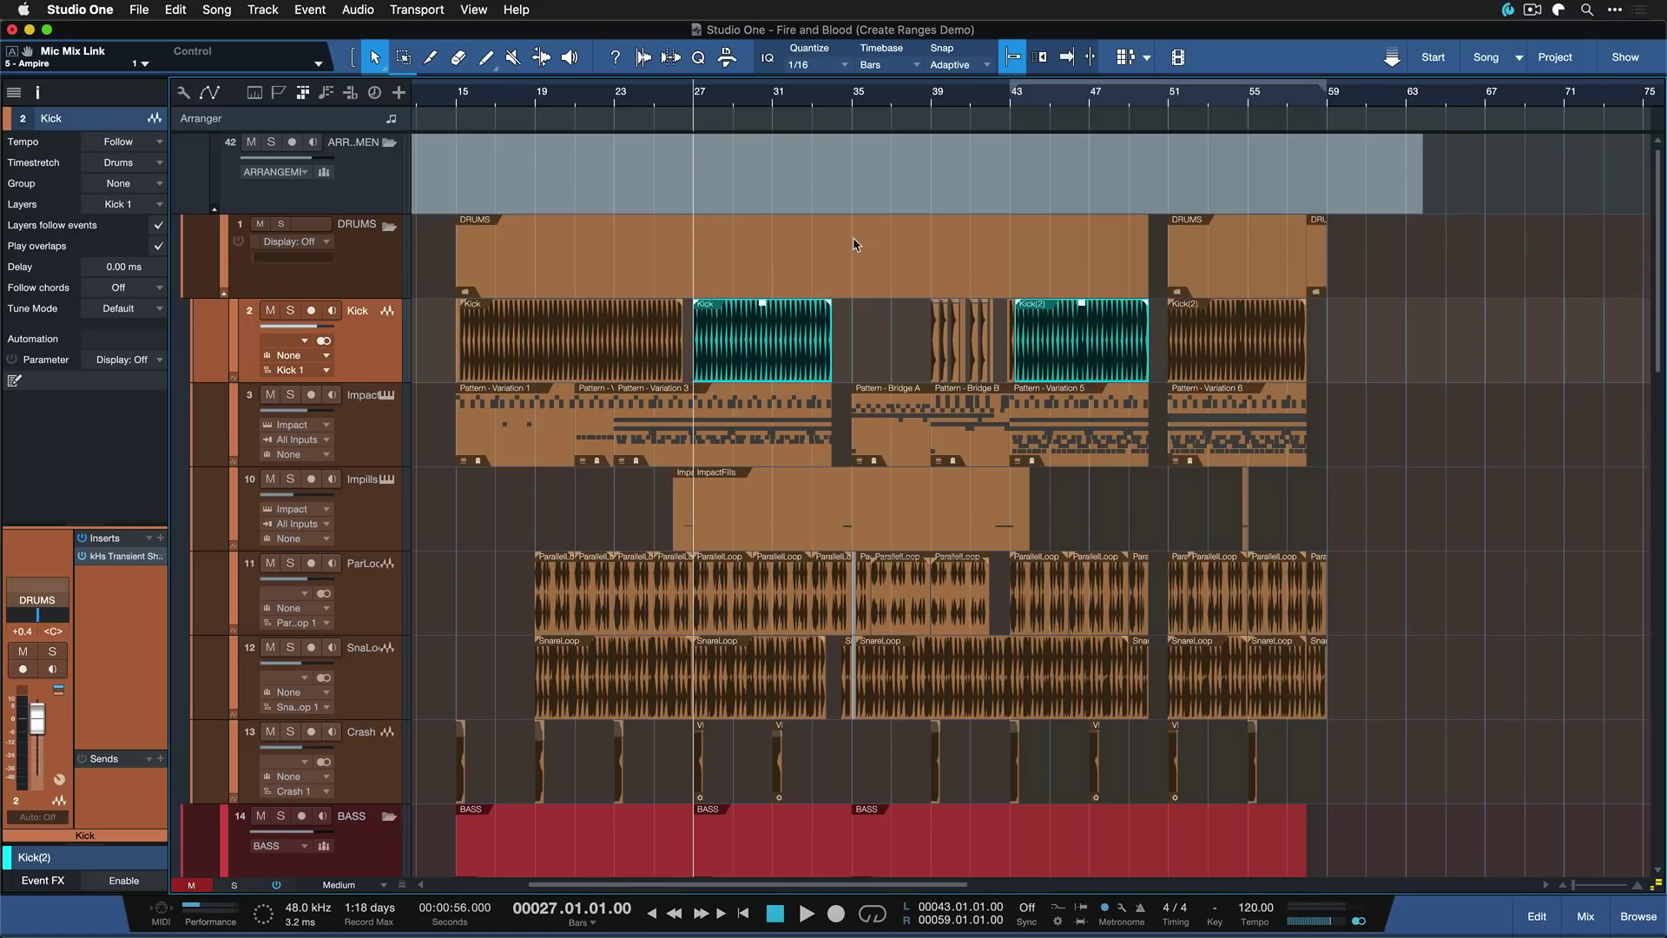
Select the DRUMS folder track and show track automation, leaving DRUMS' bus assignment unchanged
{"action": "left_click", "coordinate": [395, 272]}
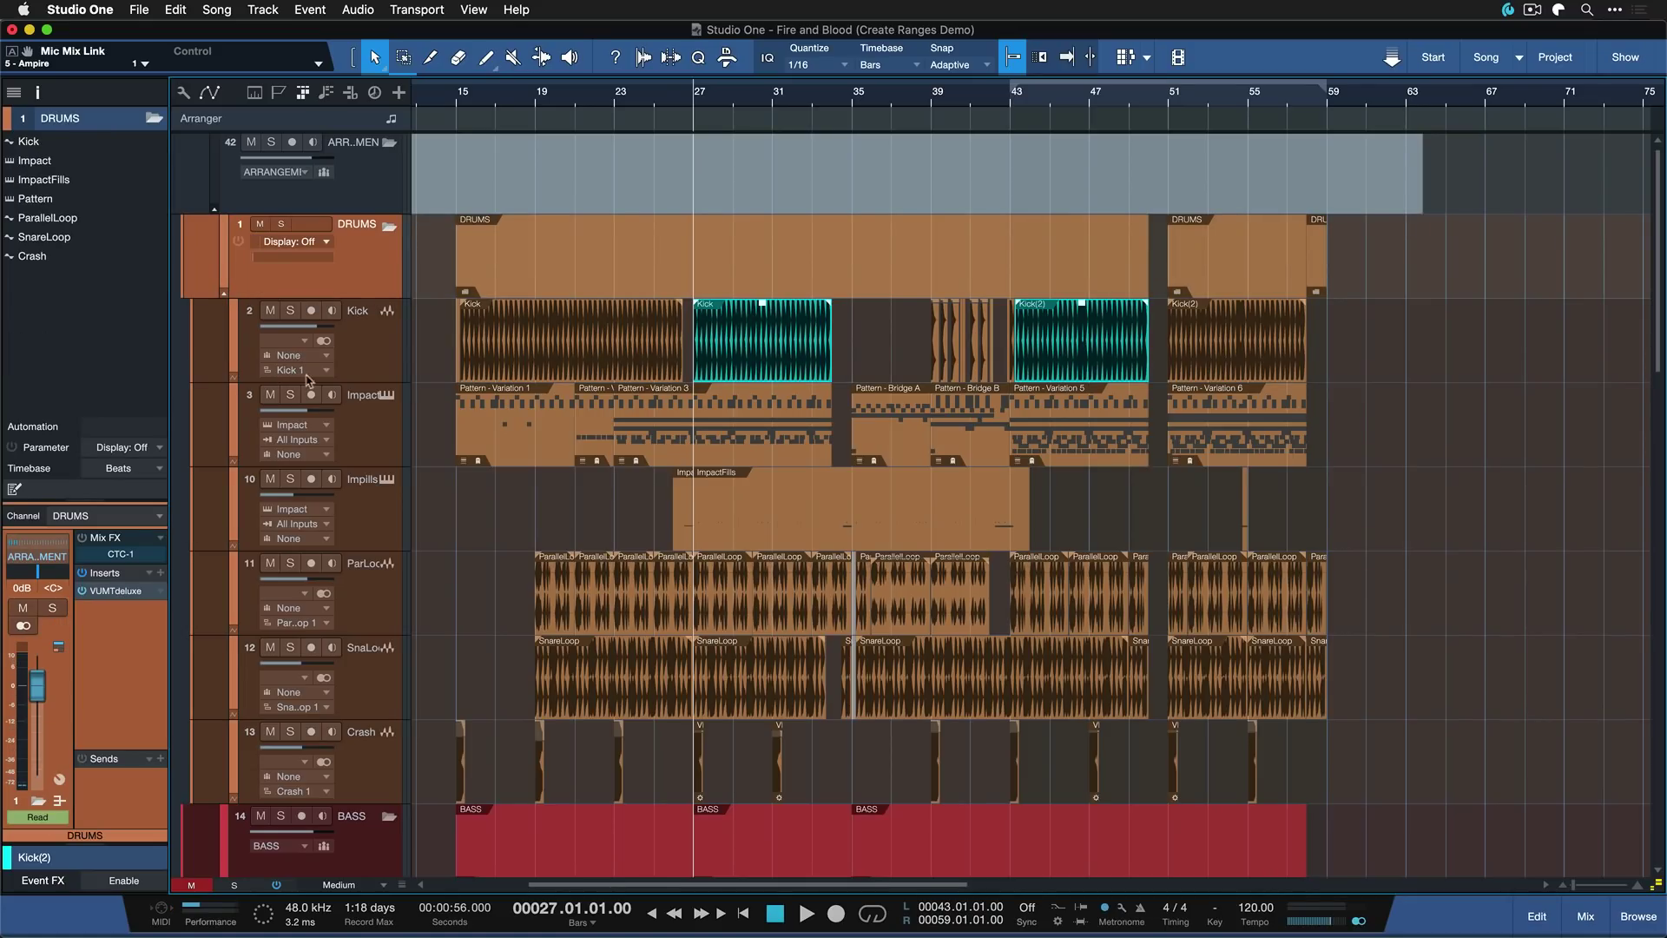
{"action": "key", "text": "a"}
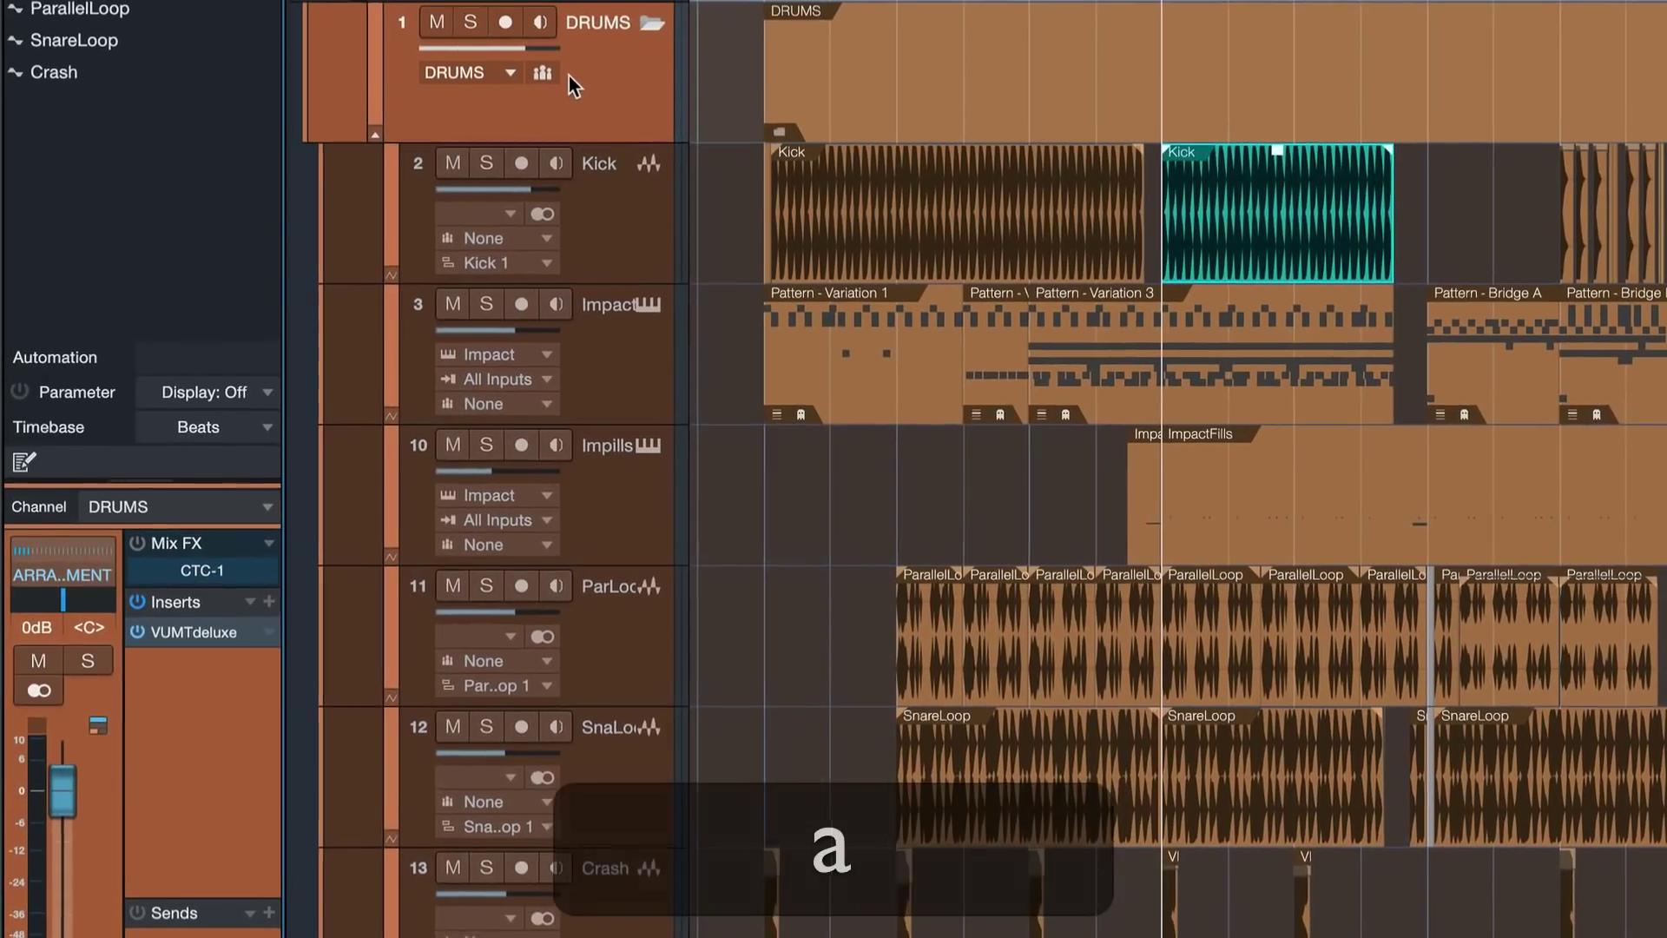
{"action": "left_click", "coordinate": [543, 74]}
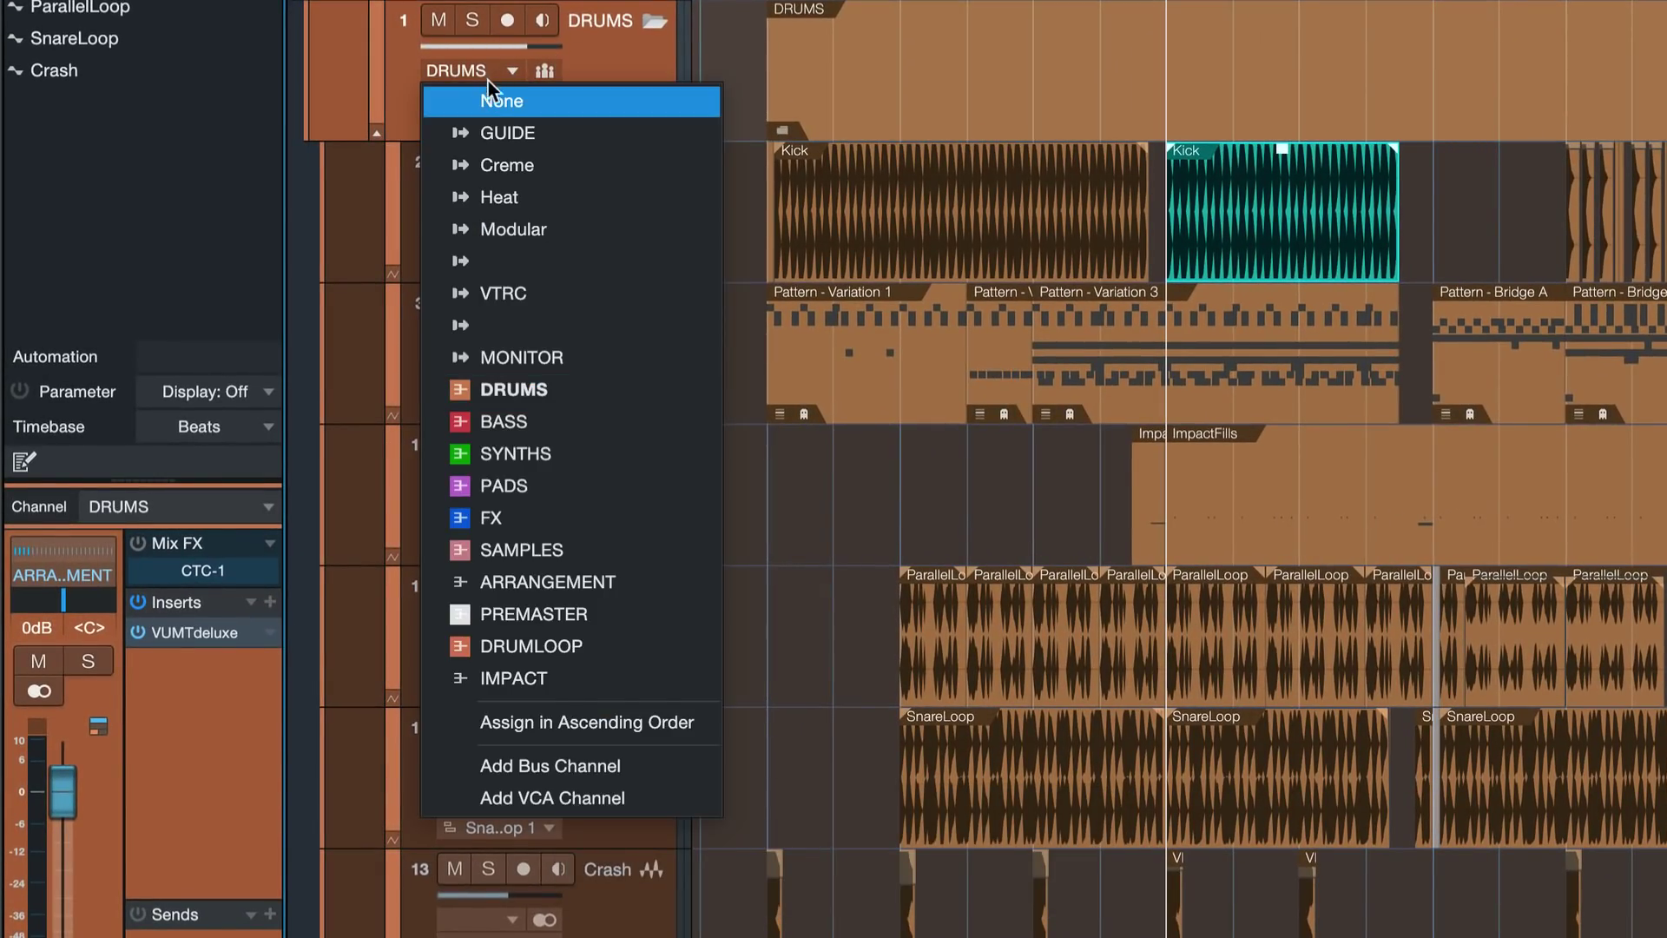
{"action": "left_click", "coordinate": [616, 31]}
Show the DRUMS Volume automation lane at 0dB, then select the Kick and Kick(2) events
{"action": "right_click", "coordinate": [66, 784]}
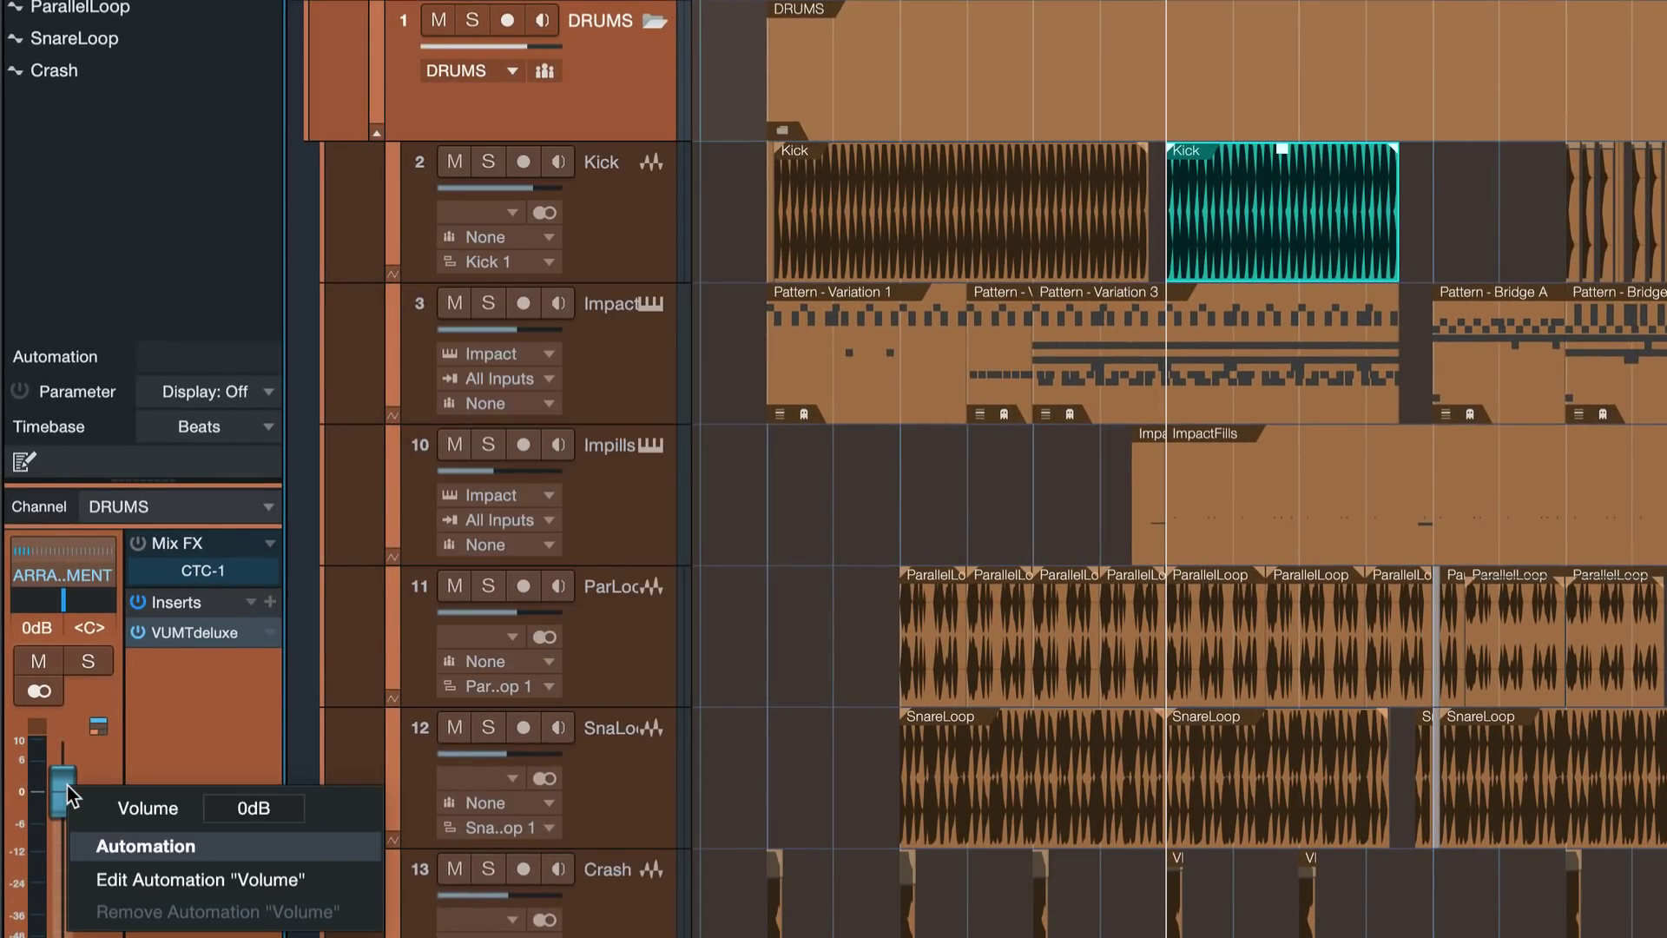
{"action": "left_click", "coordinate": [87, 880]}
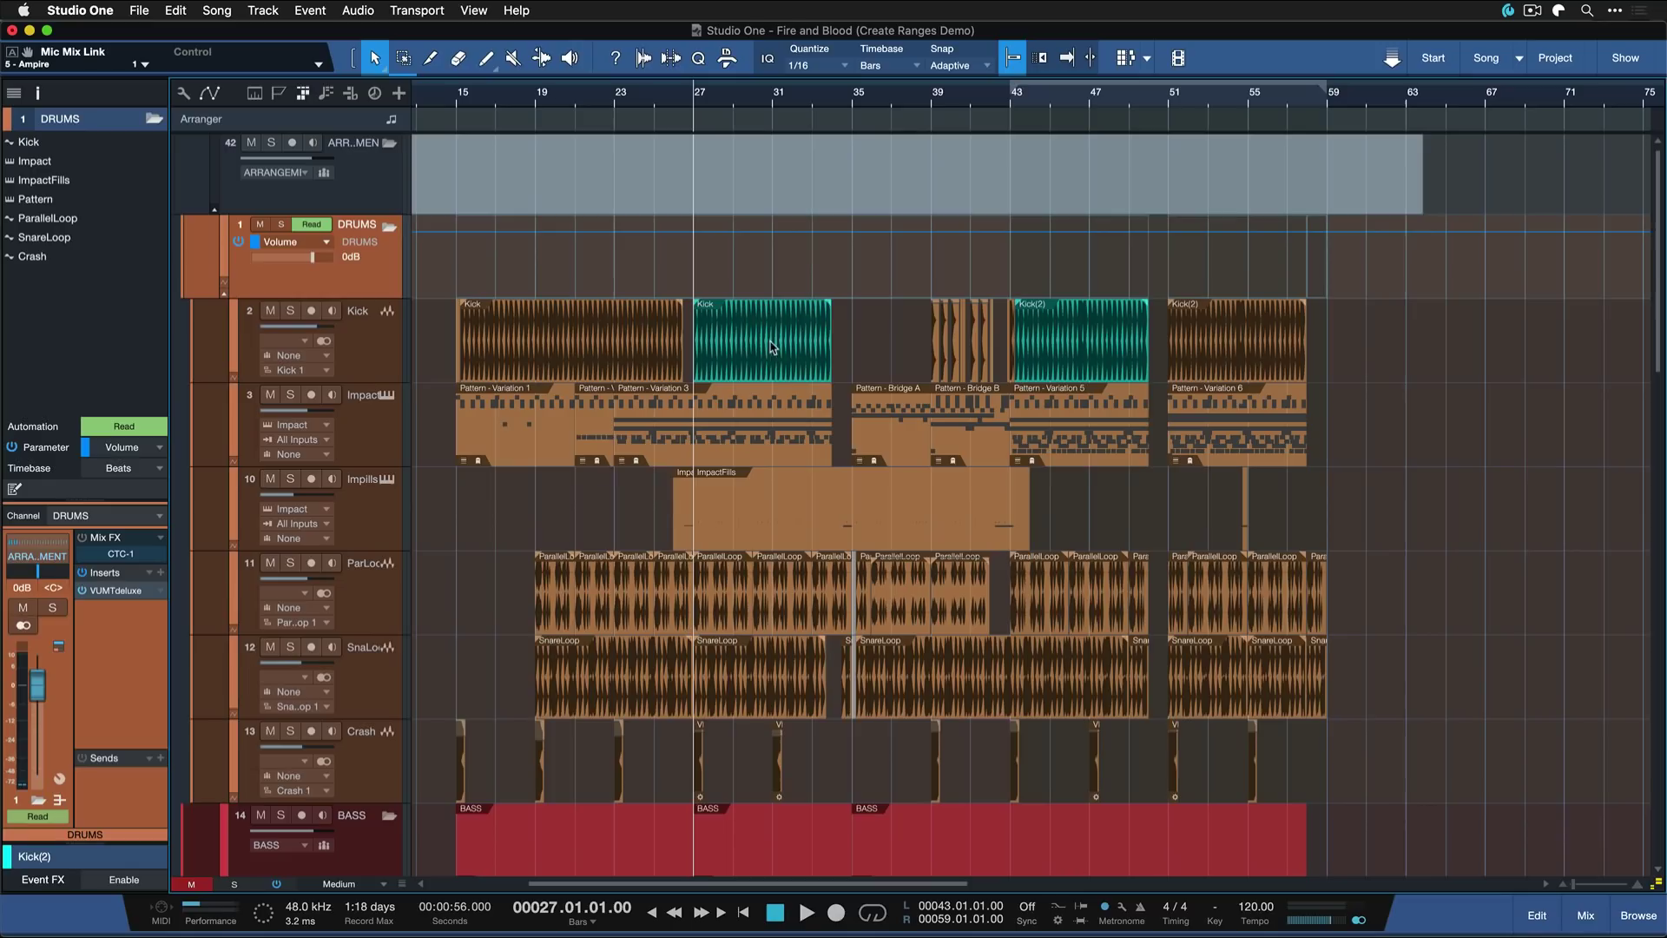
{"action": "left_click", "coordinate": [1281, 241]}
{"action": "left_click", "coordinate": [1095, 369], "text": "shift"}
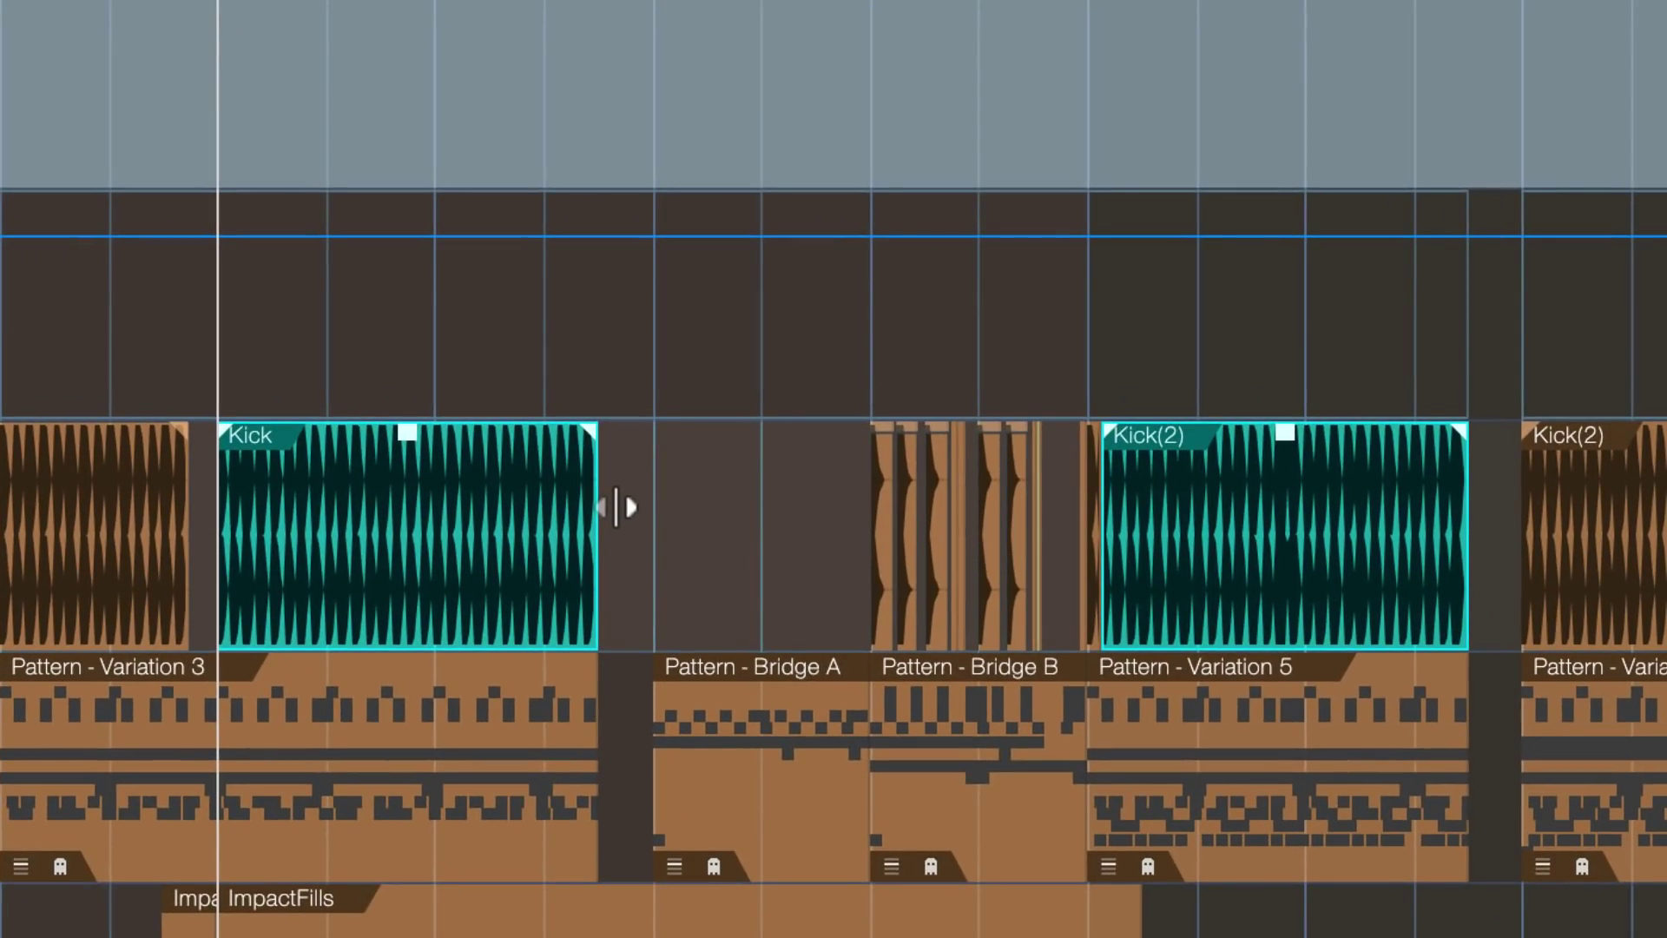
Convert the selected Kick and Kick(2) events into time ranges with Shift+R
{"action": "key", "text": "shift+r"}
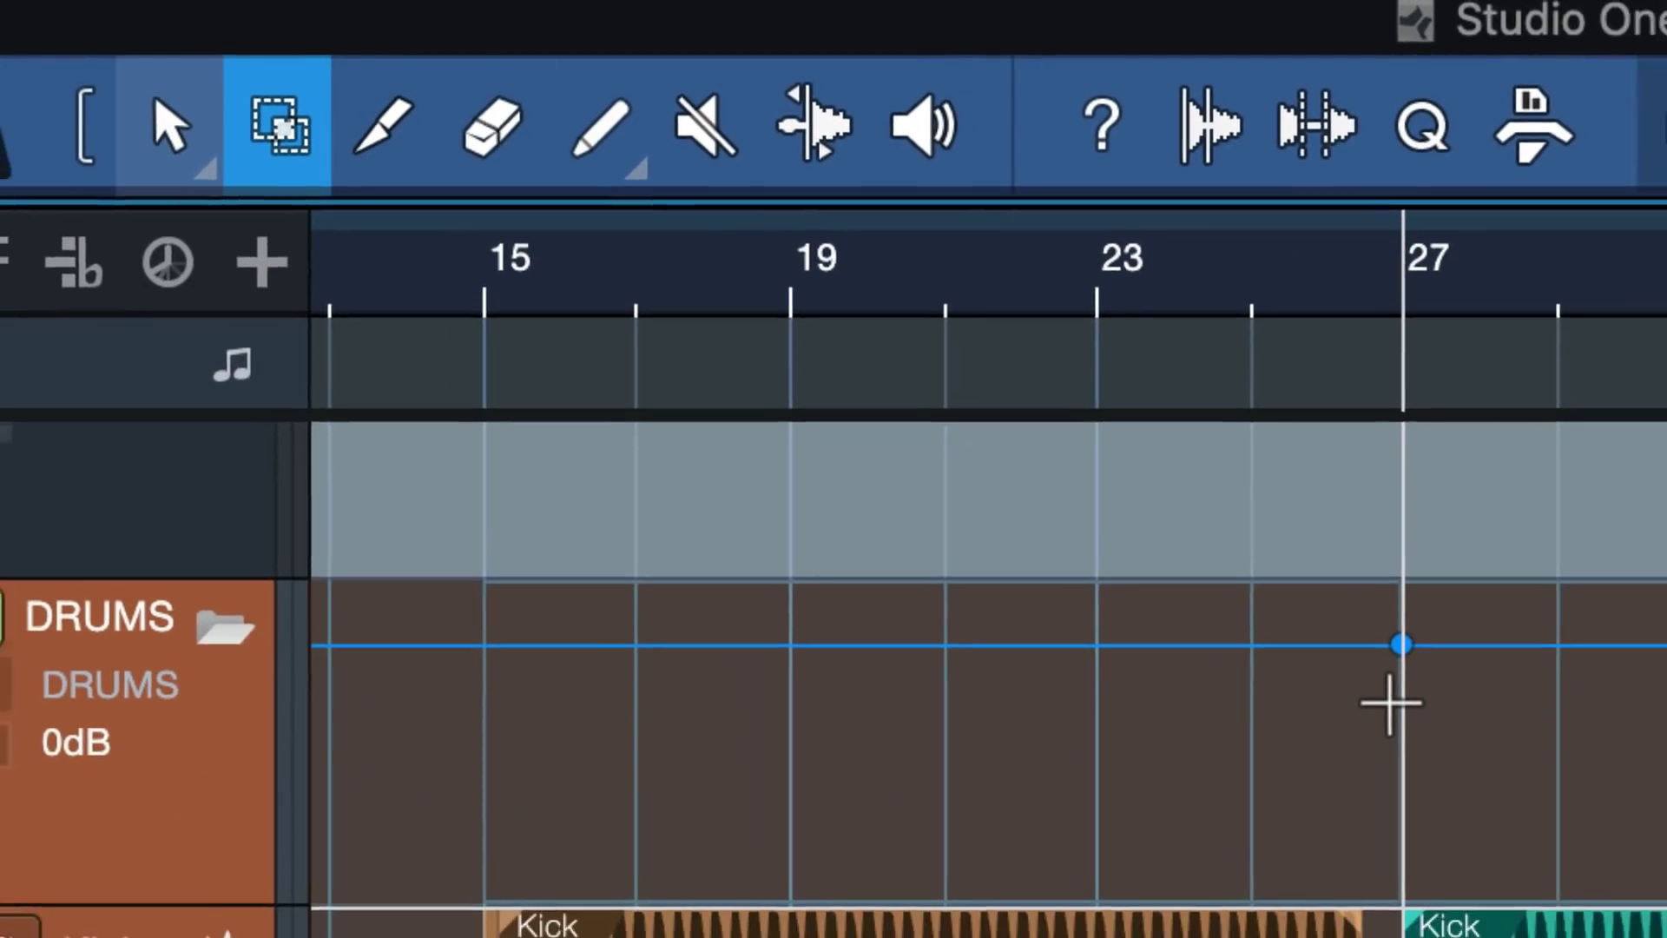
Range-select bars 27–33 across DRUMS to BASS and drag their volume automation to -19.0 dB
{"action": "left_click_drag", "start_coordinate": [1390, 703], "coordinate": [813, 780]}
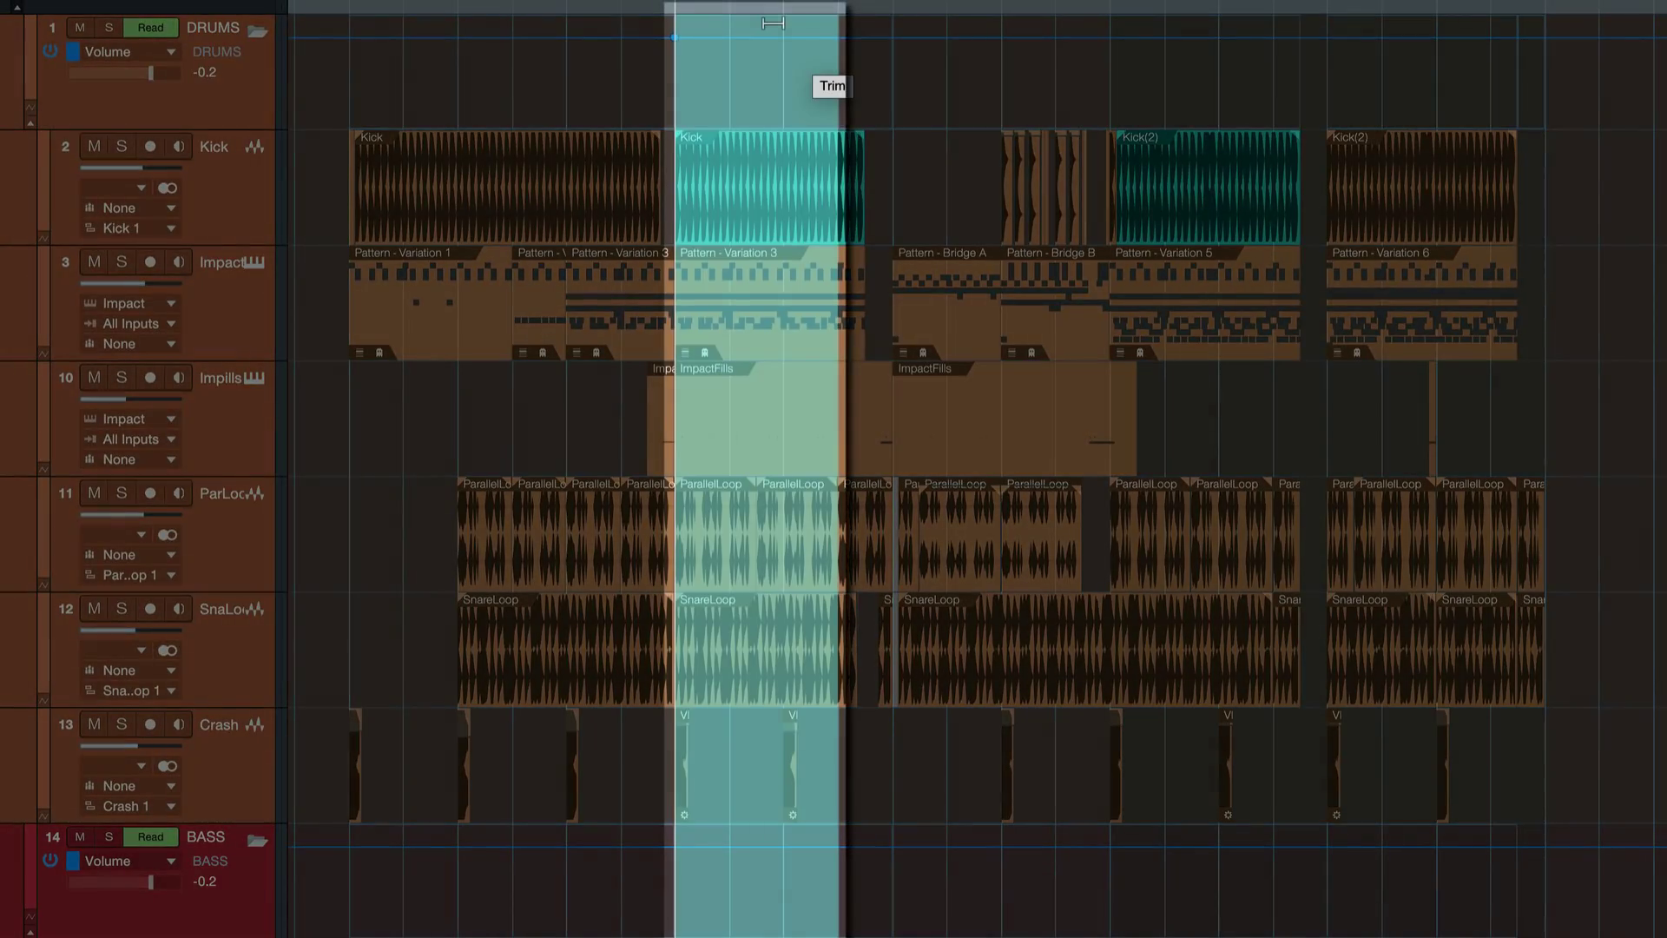
{"action": "mouse_move", "coordinate": [787, 53]}
{"action": "left_mouse_down"}
{"action": "mouse_move", "coordinate": [769, 91]}
{"action": "mouse_move", "coordinate": [769, 13]}
{"action": "mouse_move", "coordinate": [782, 83]}
{"action": "mouse_move", "coordinate": [777, 19]}
{"action": "mouse_move", "coordinate": [785, 58]}
{"action": "left_mouse_up"}
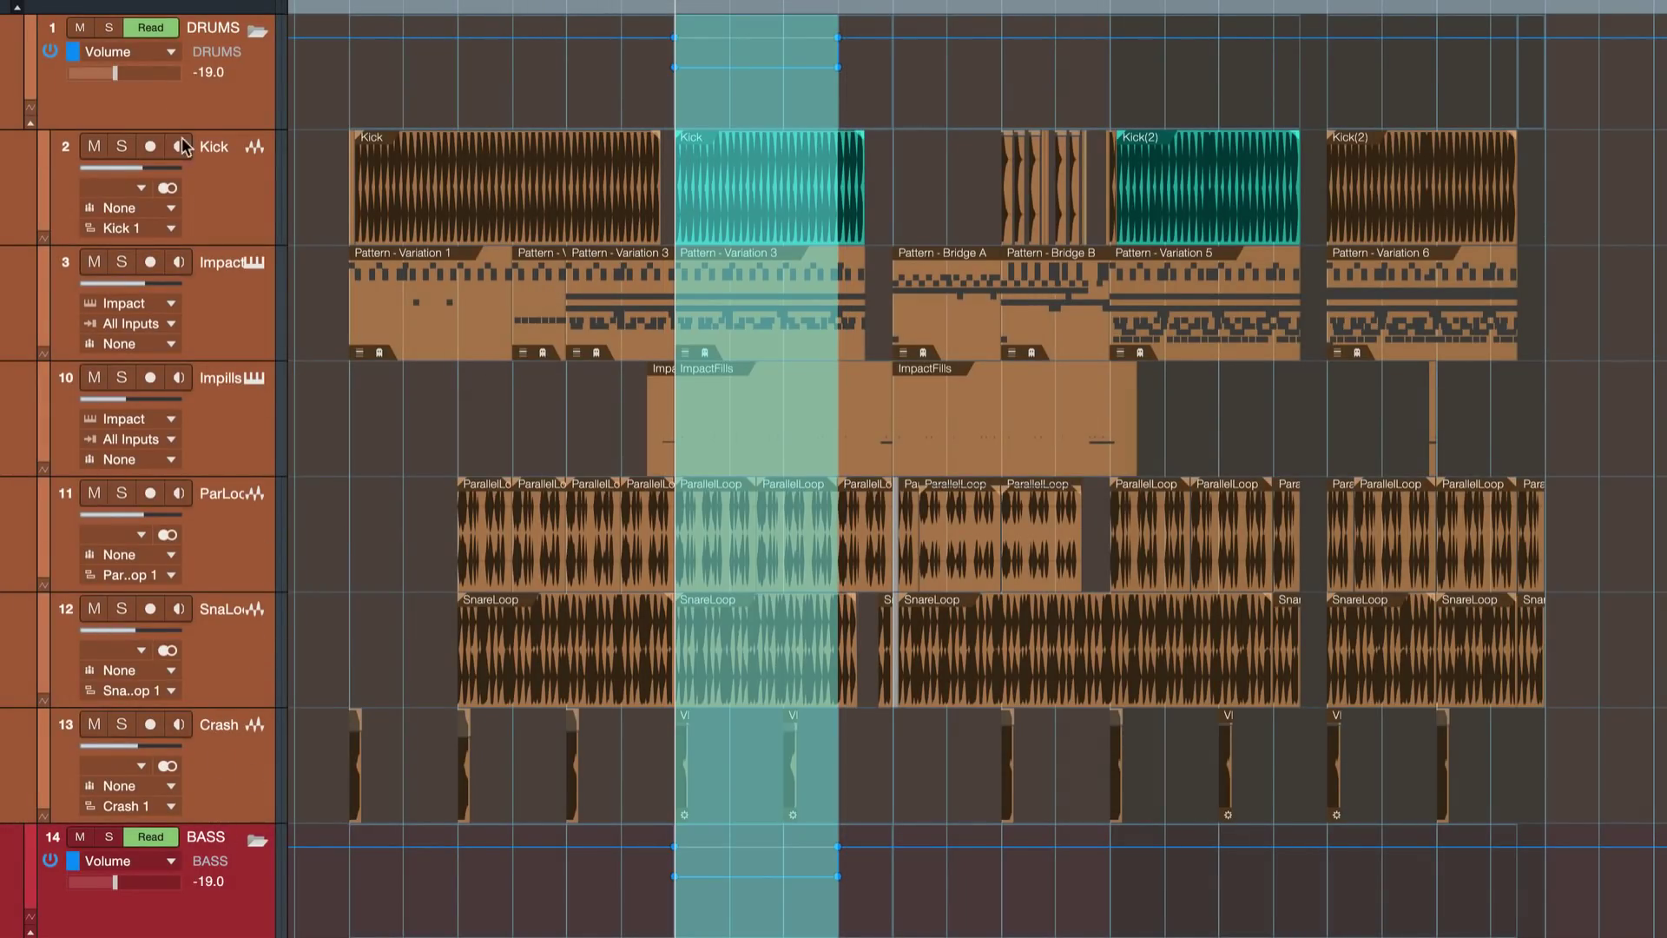